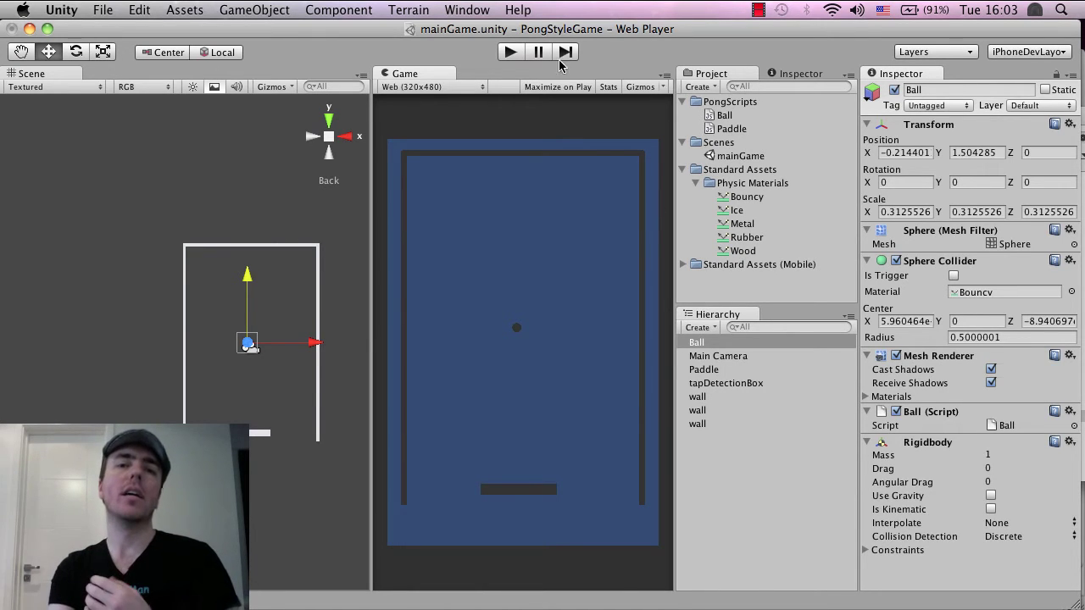
Play-test the current Pong scene, and review the Part 4 steps in the TextEdit tutorial notes.
click(509, 52)
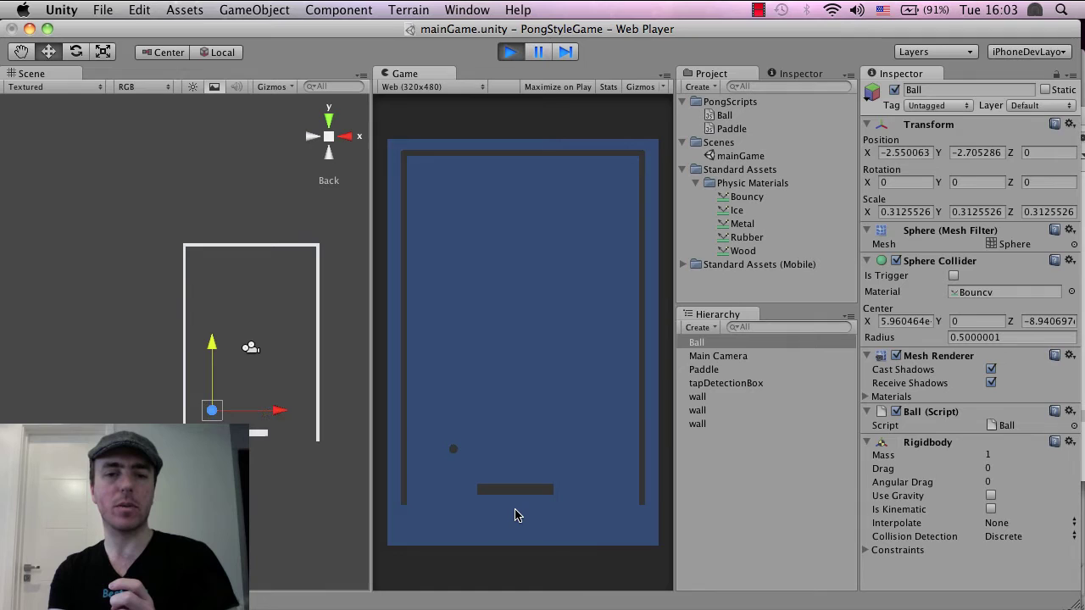
click(507, 57)
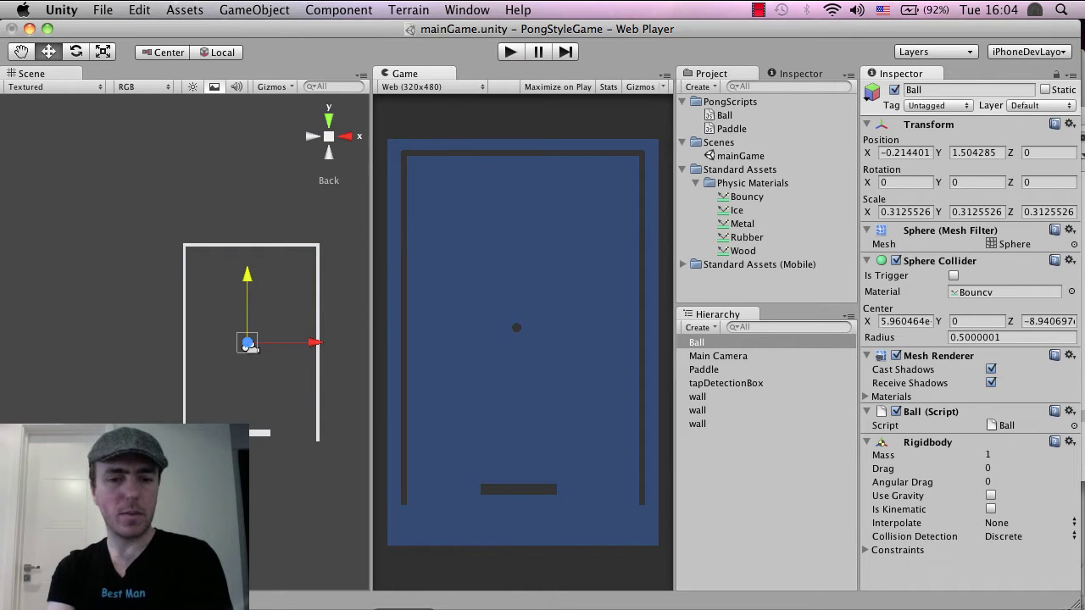
key(super+Tab)
scroll(805, 251, up, 2)
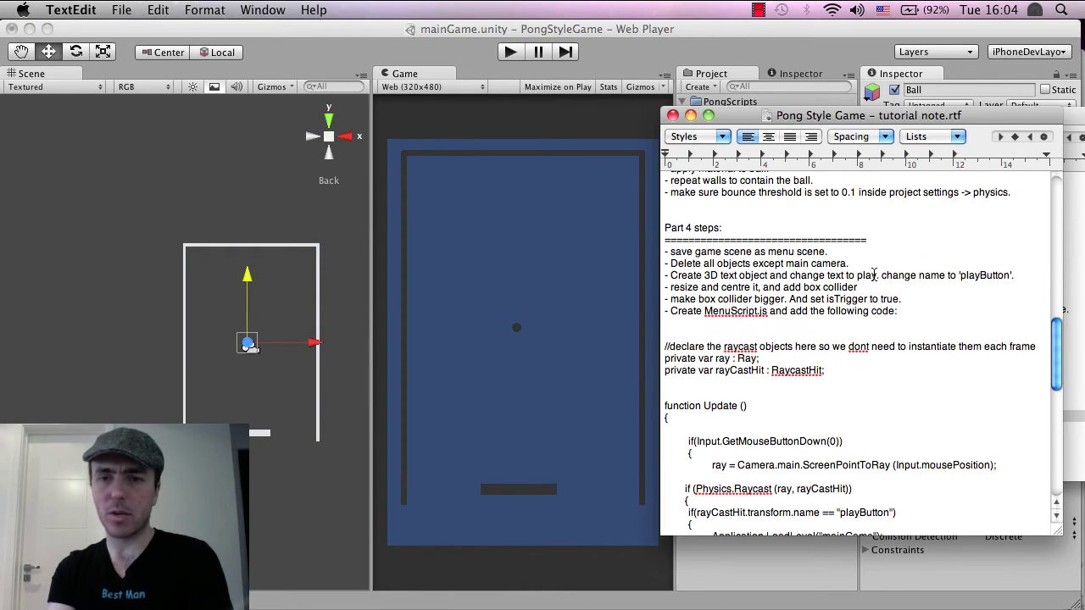
click(604, 68)
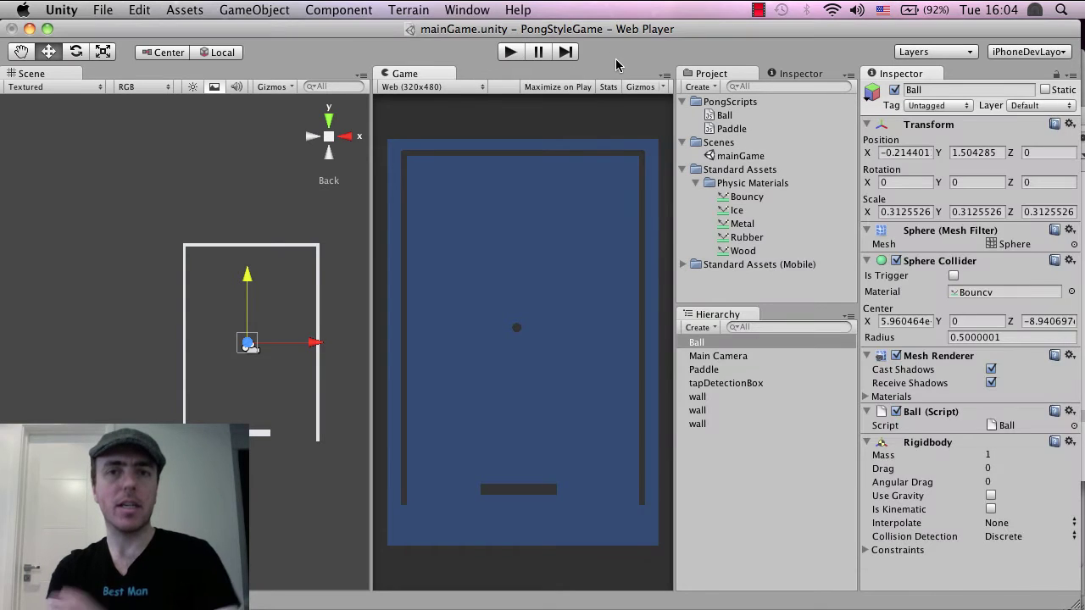
Save a copy of the current scene as menu in the Scenes folder.
click(103, 9)
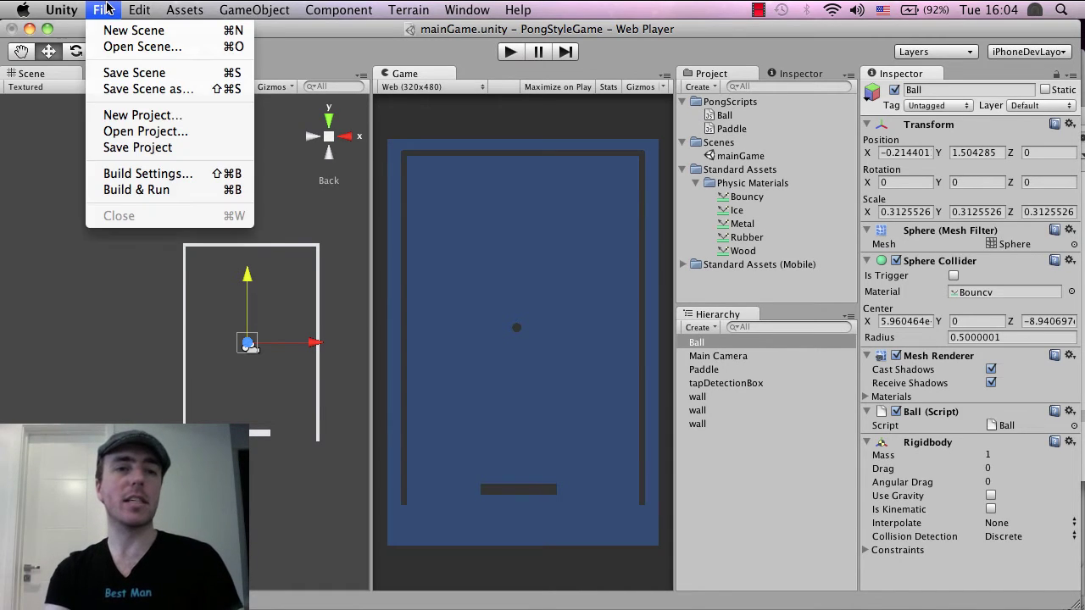
click(136, 90)
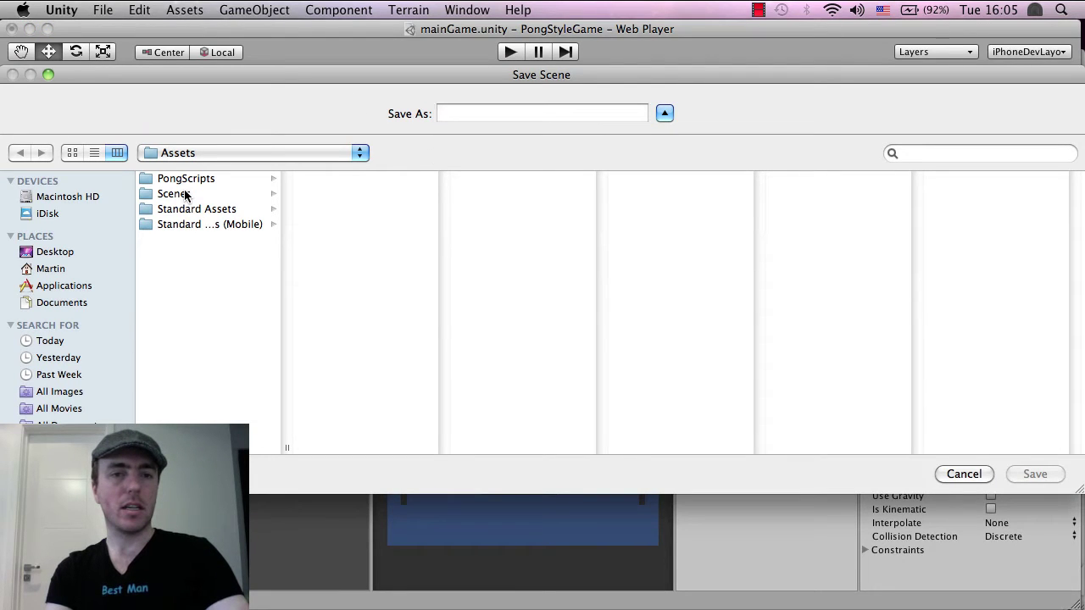
click(186, 196)
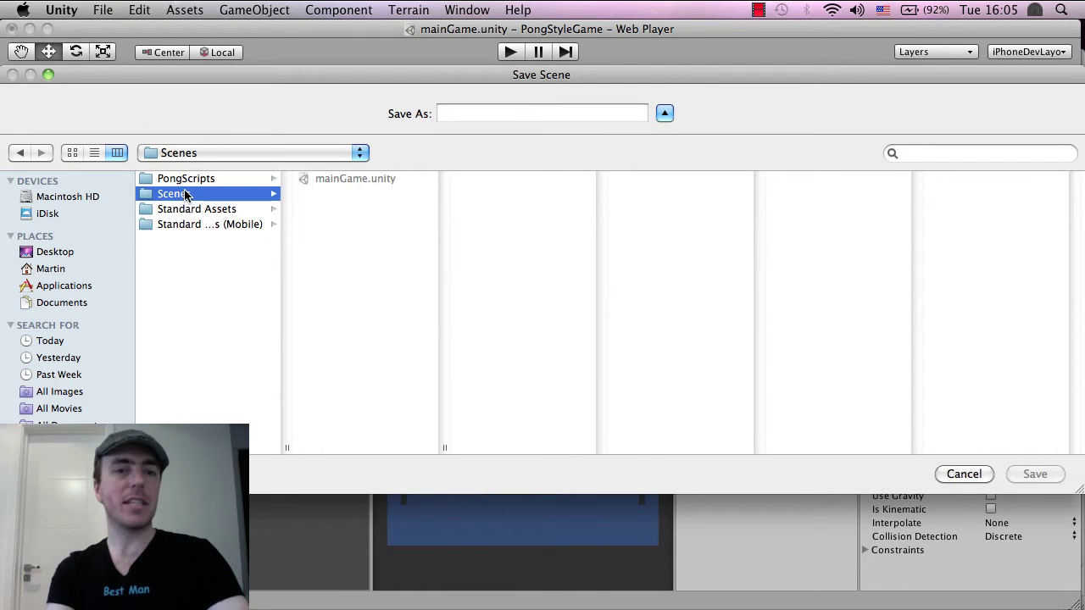
click(477, 112)
text(menu)
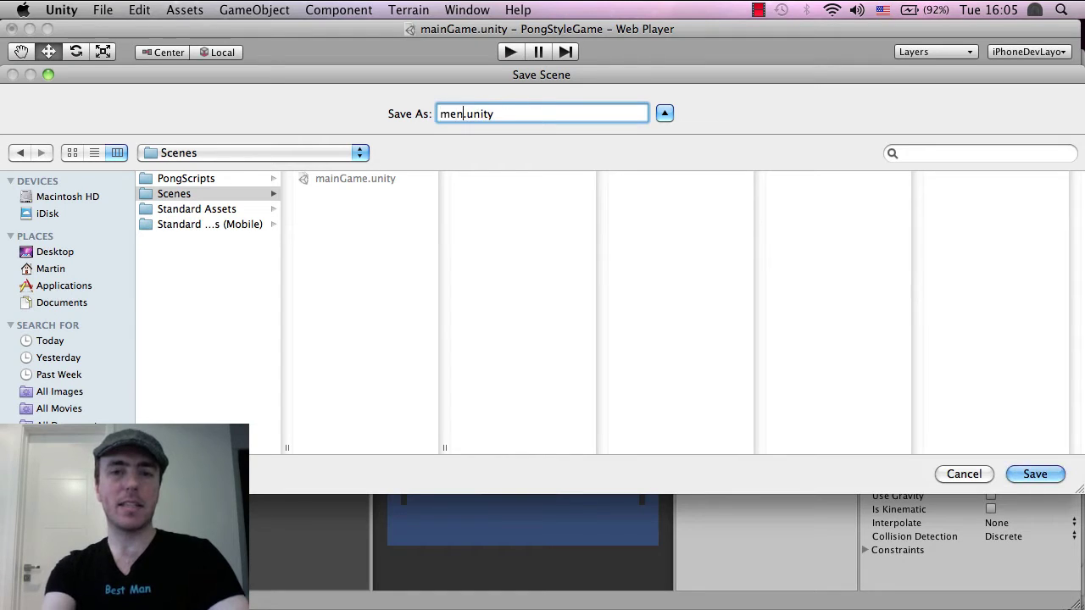
click(1032, 473)
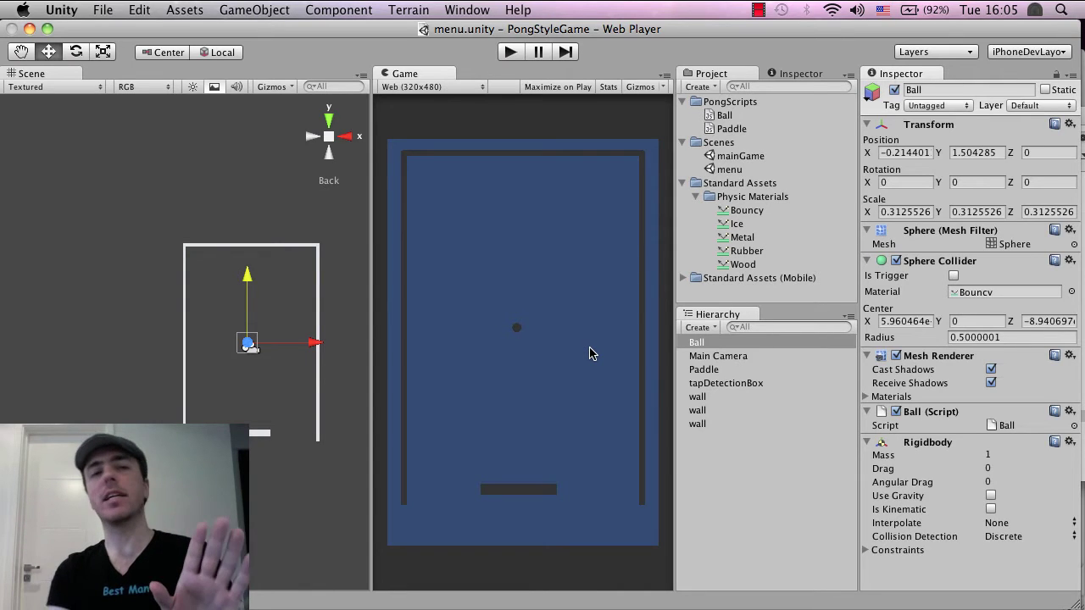
click(111, 8)
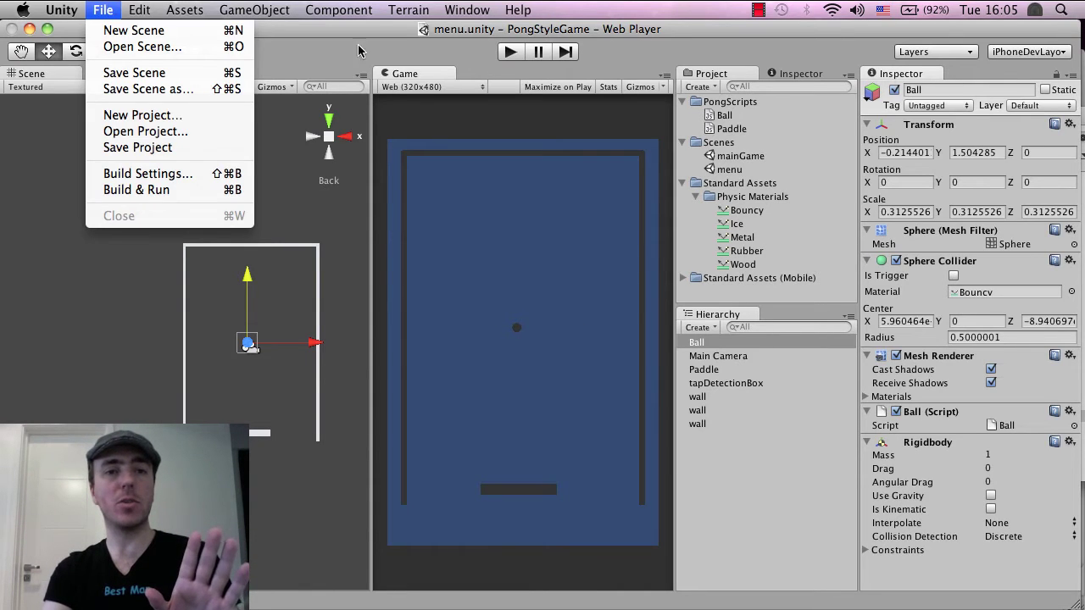
click(415, 51)
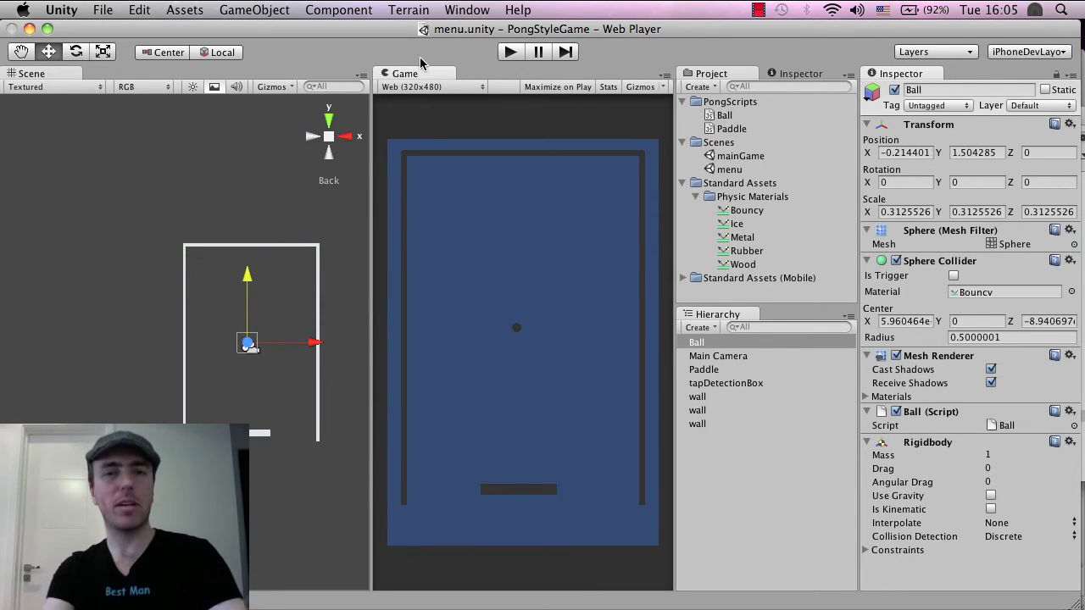
Delete the Ball, Paddle, tapDetectionBox and all three wall objects from the menu scene, keeping only the Main Camera.
click(720, 358)
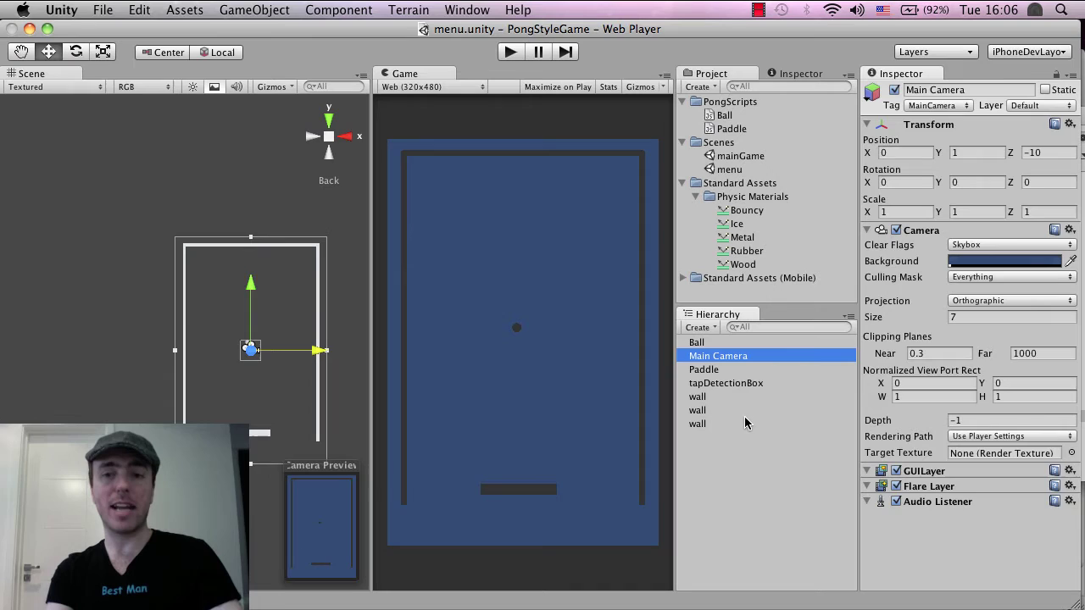
click(716, 371)
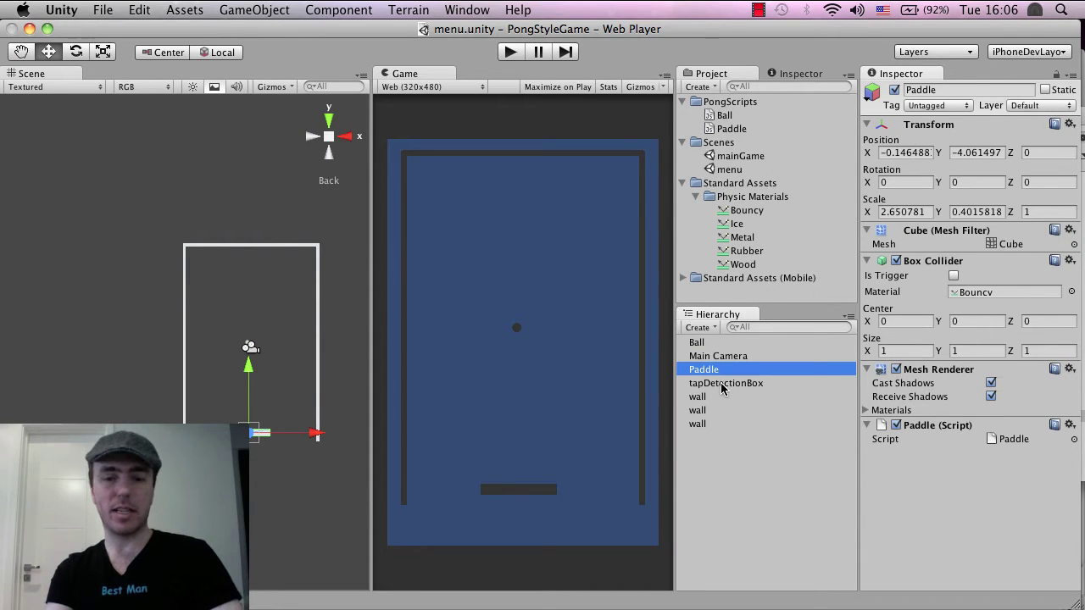
shift+click(720, 382)
shift+click(714, 398)
shift+click(714, 411)
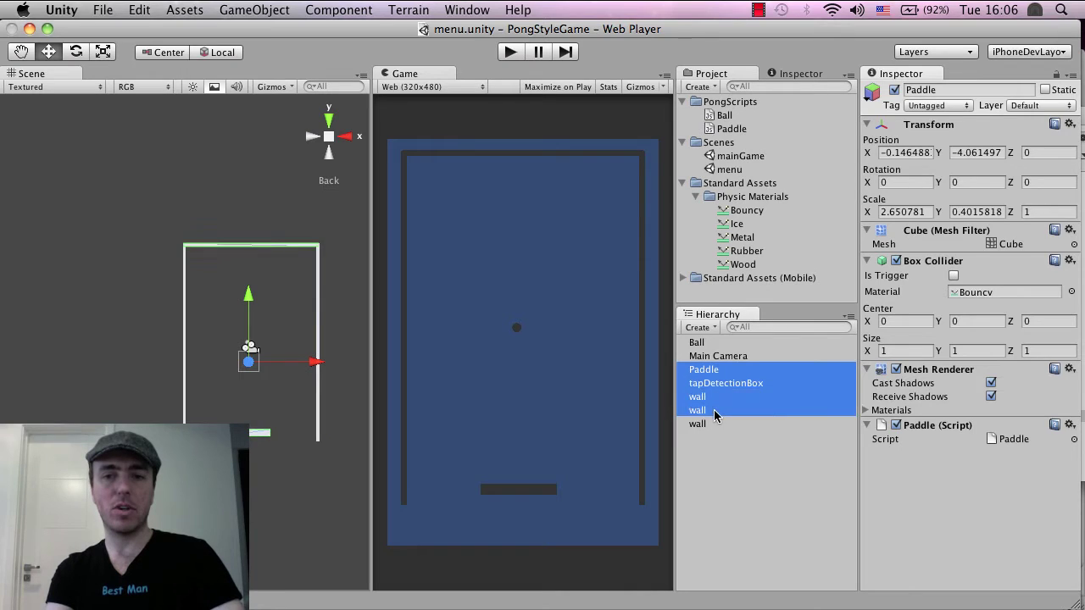
shift+click(714, 424)
shift+click(728, 343)
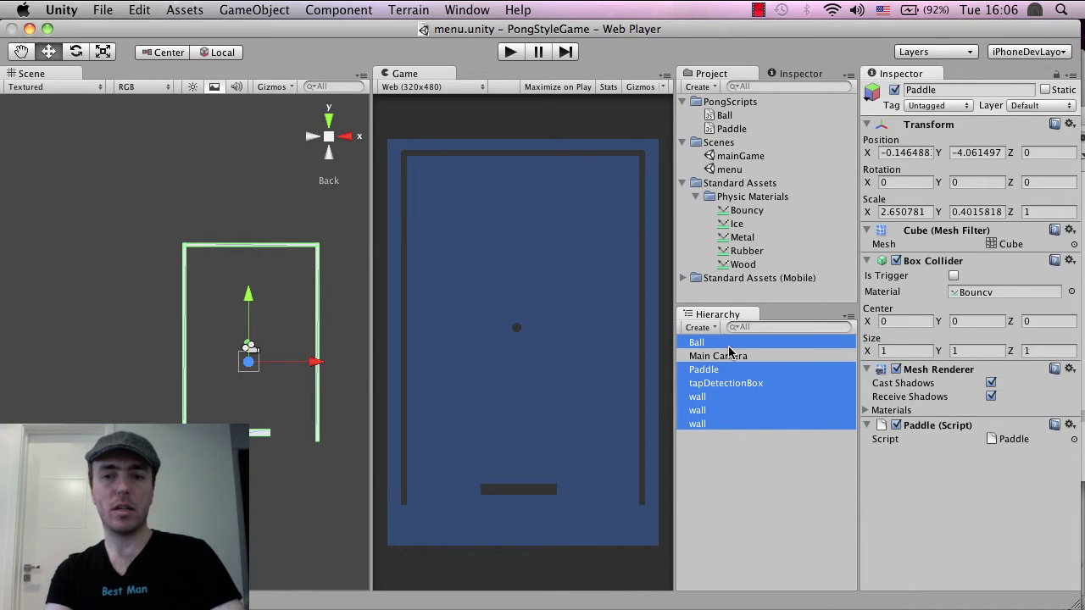
right_click(733, 419)
click(760, 506)
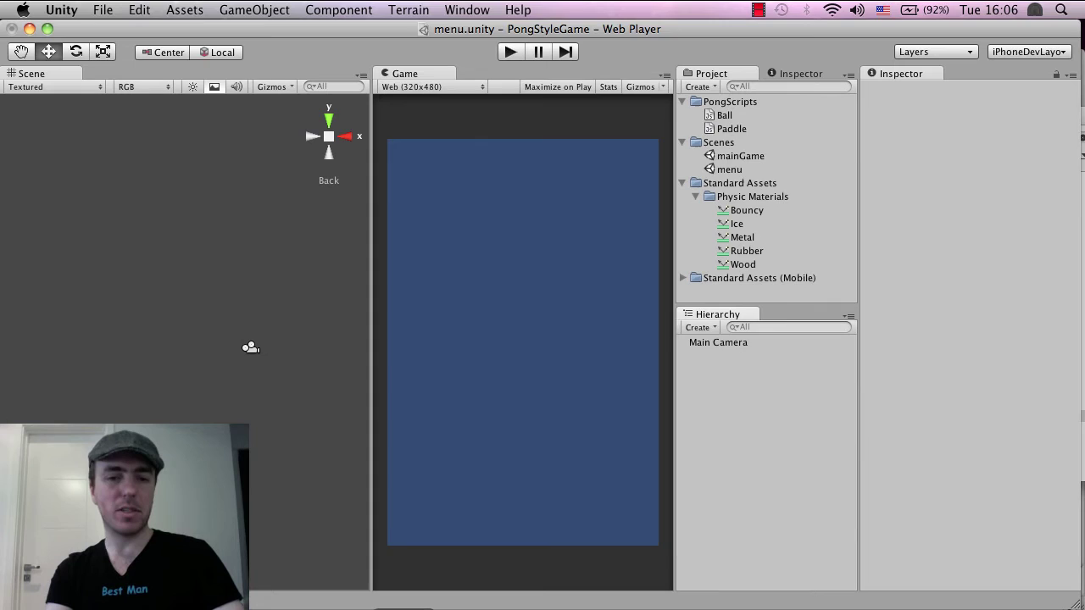
Consult the 3D text instruction in the TextEdit notes and add a 3D Text object to the menu scene in Unity.
key(super+Tab)
drag(684, 264, 864, 265)
drag(693, 276, 871, 276)
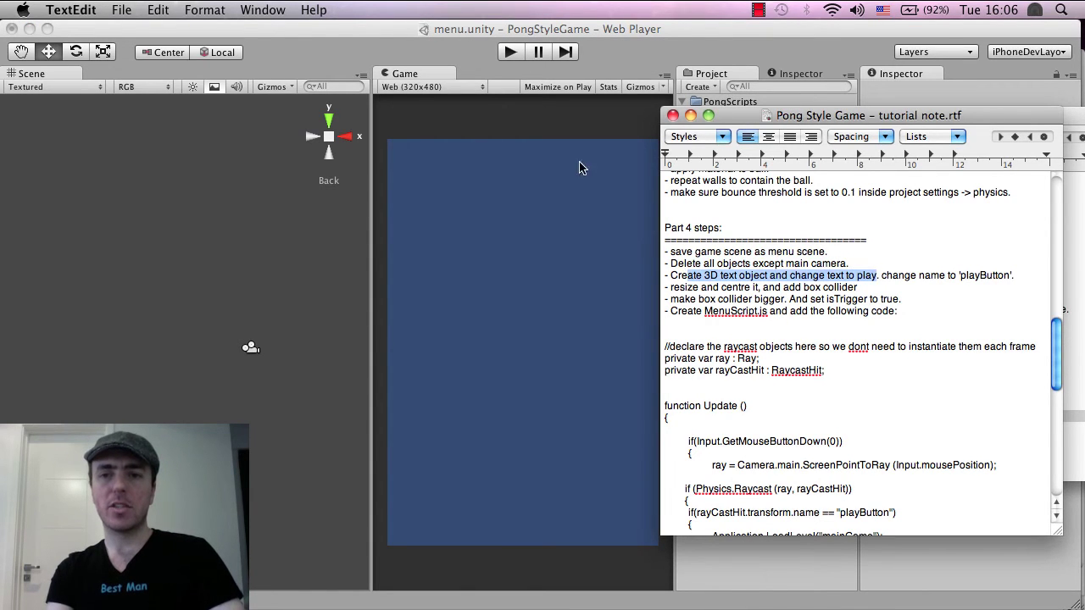
click(582, 164)
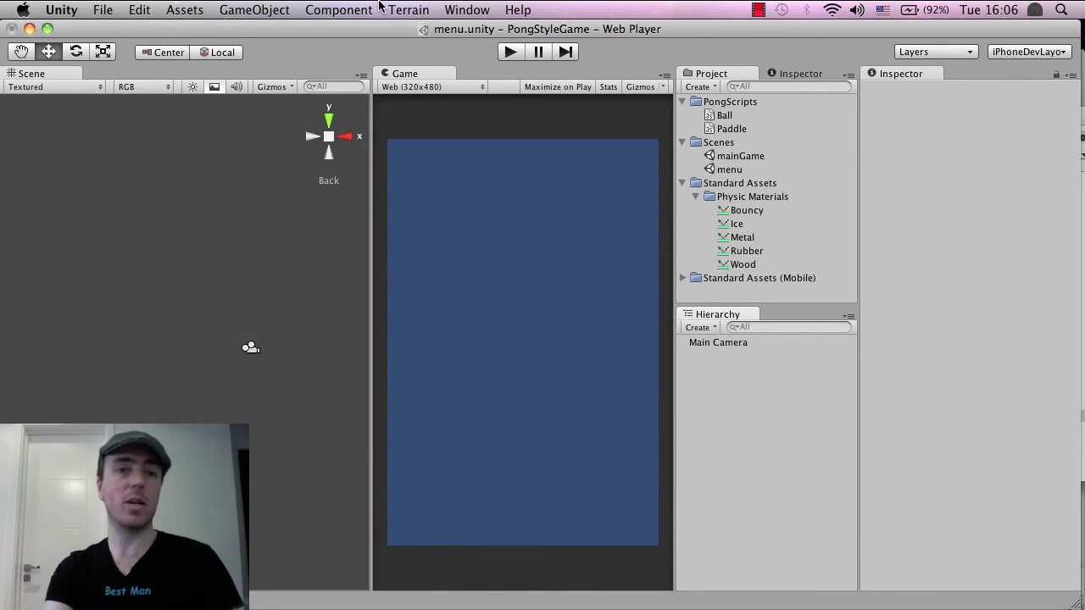
click(273, 7)
mouse_move(275, 46)
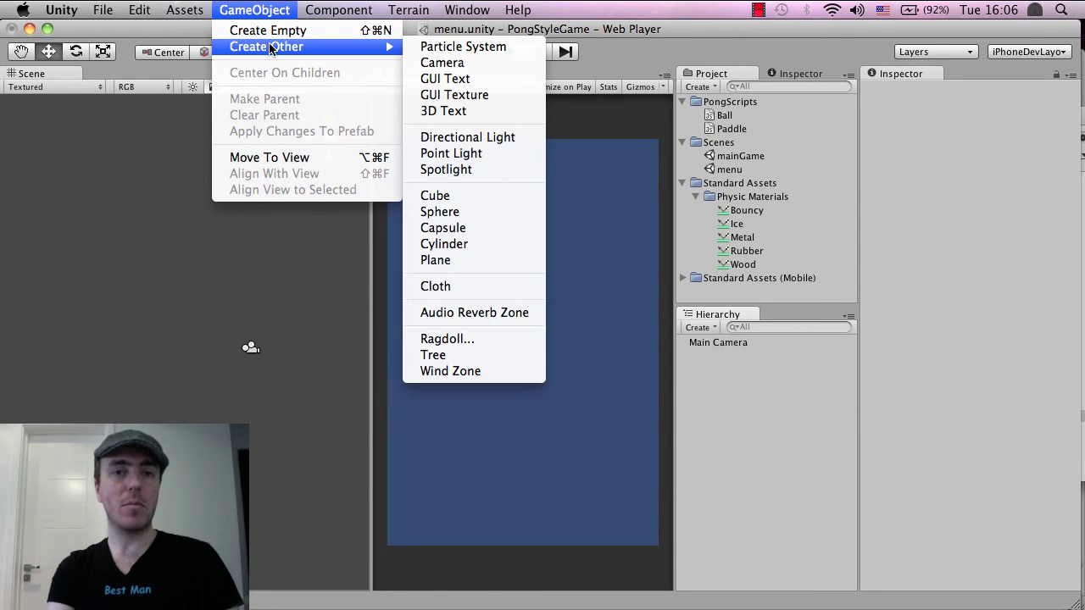
click(467, 110)
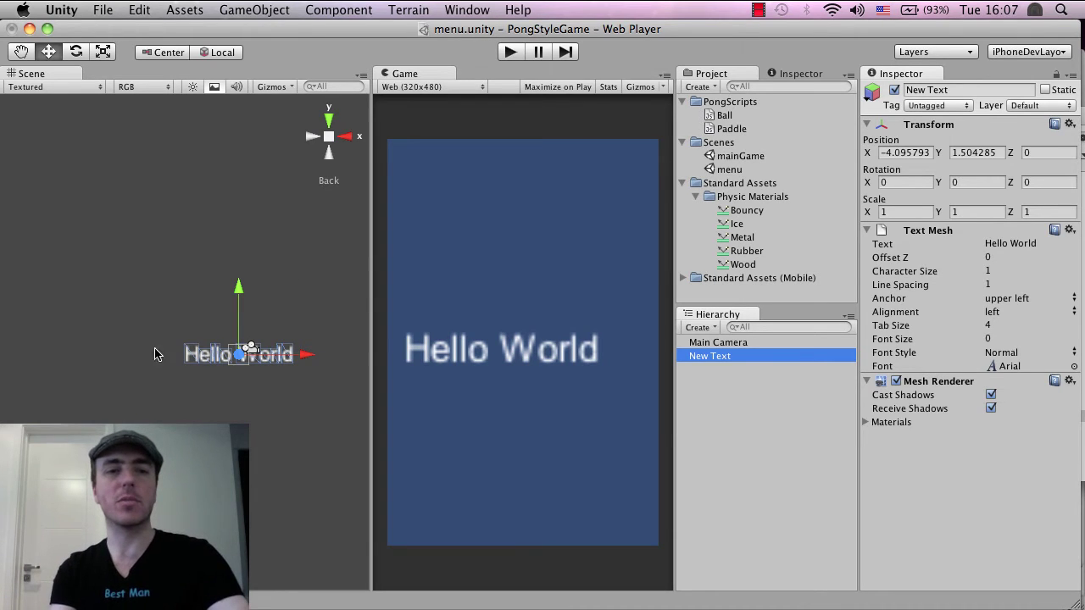
Rename the new 3D text object as playButton.
click(1025, 245)
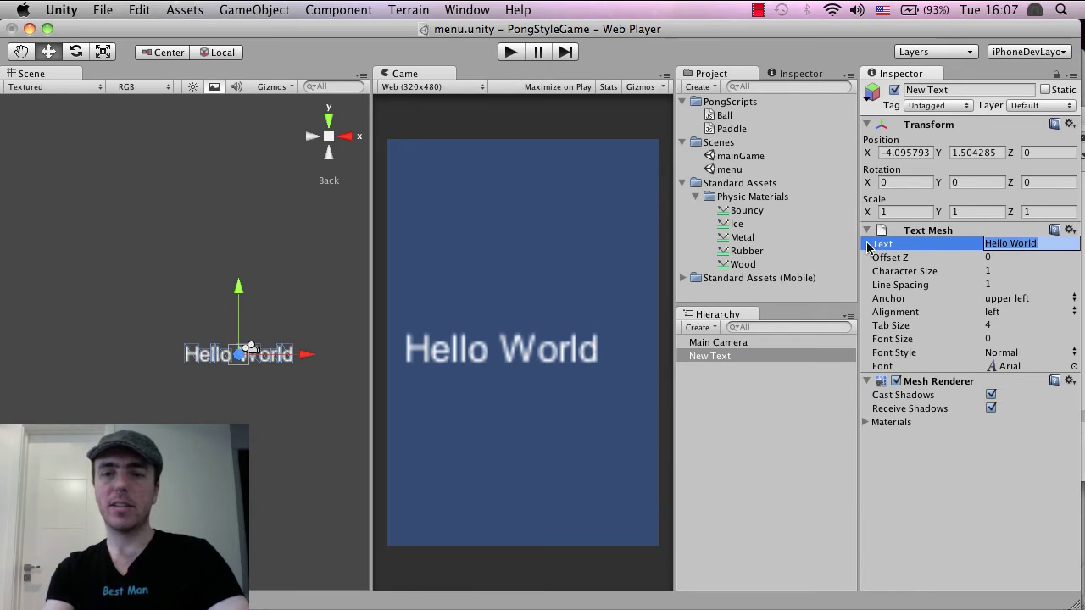
click(706, 358)
click(706, 357)
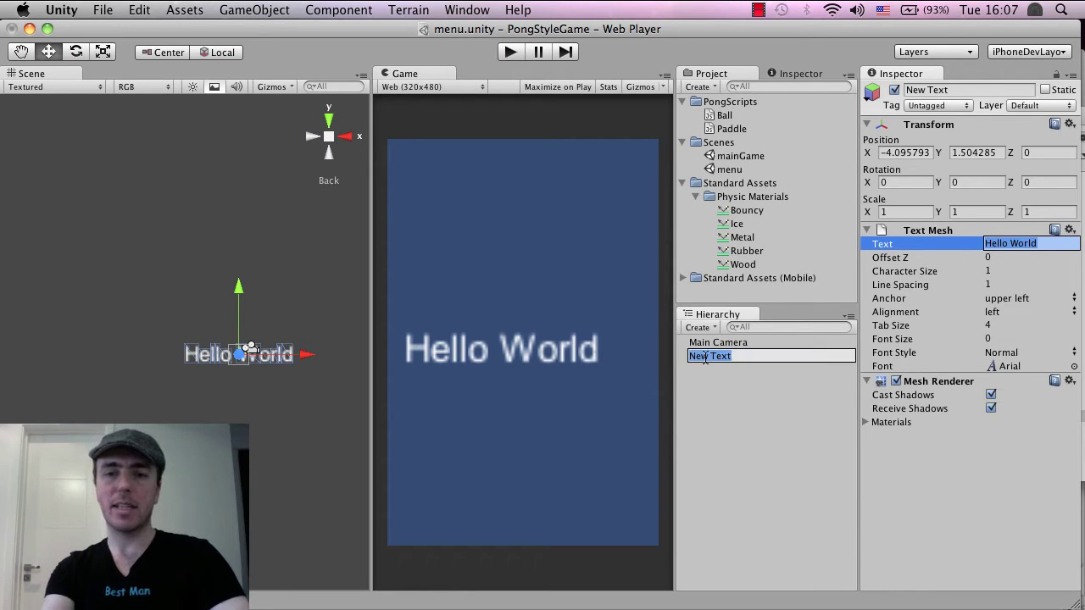
text(pla)
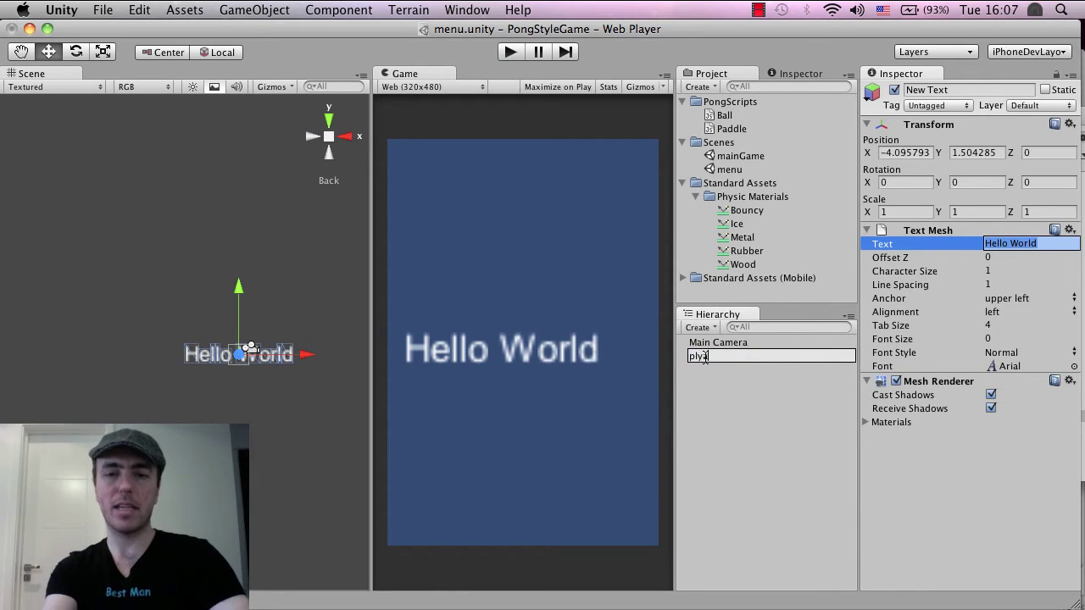
text(yButton)
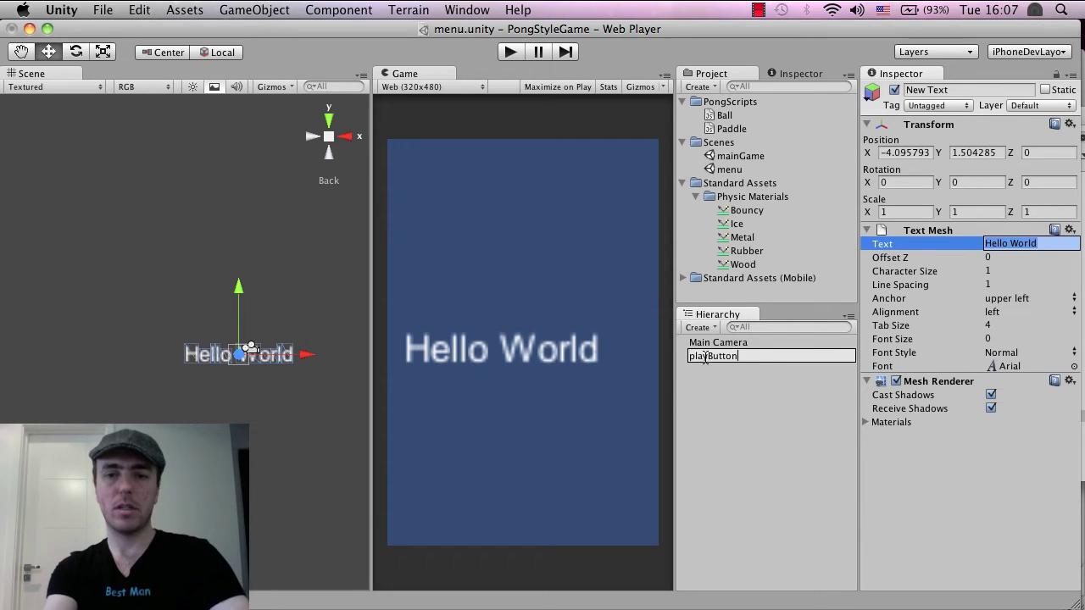
key(Return)
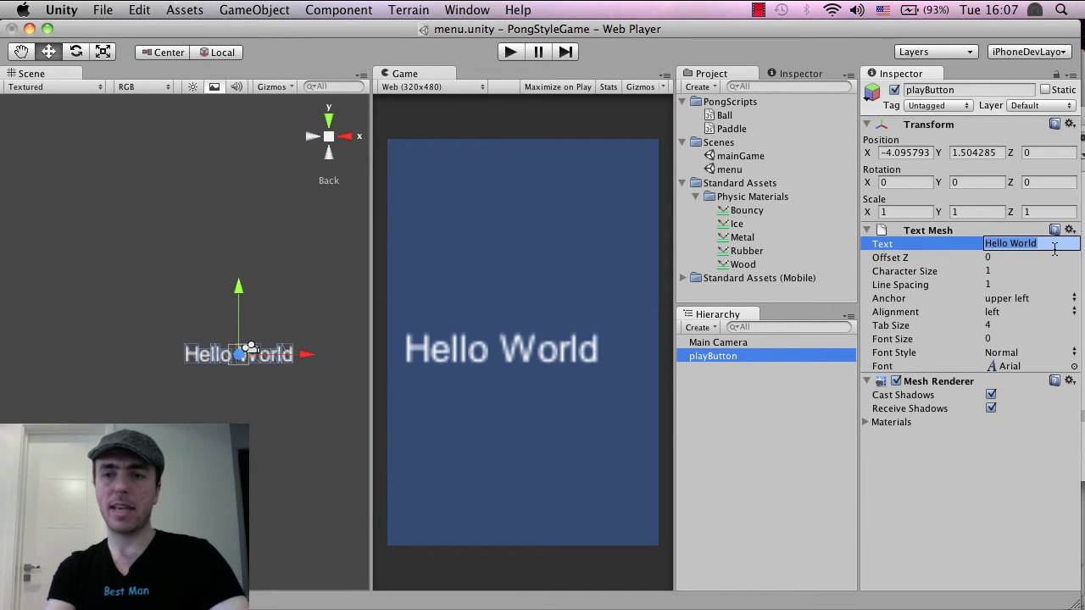
key(Return)
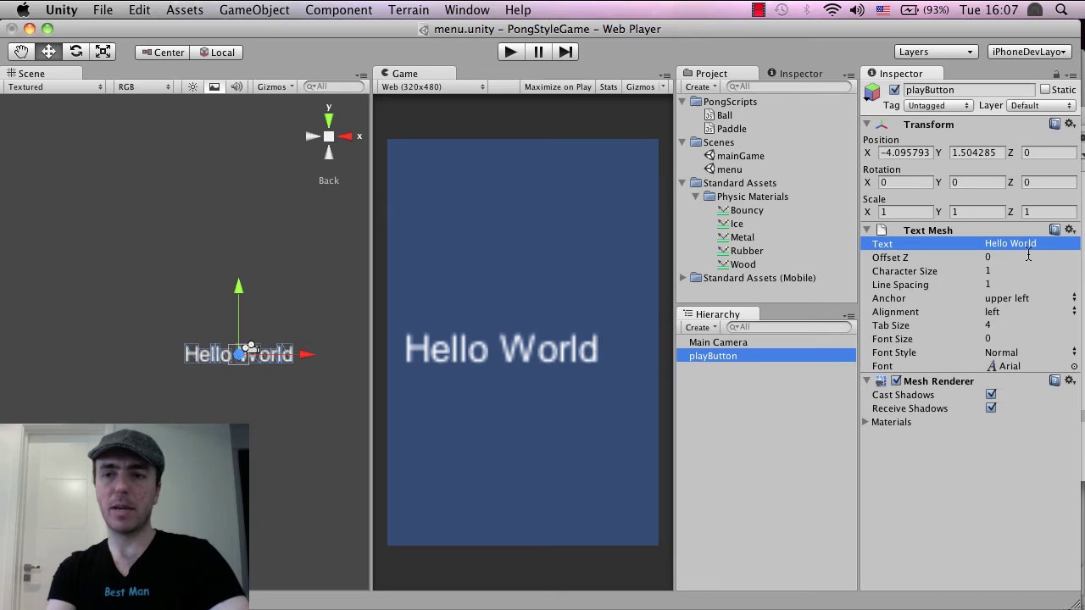
Change the text displayed by the playButton object to "Play".
click(1028, 246)
drag(1051, 244, 974, 245)
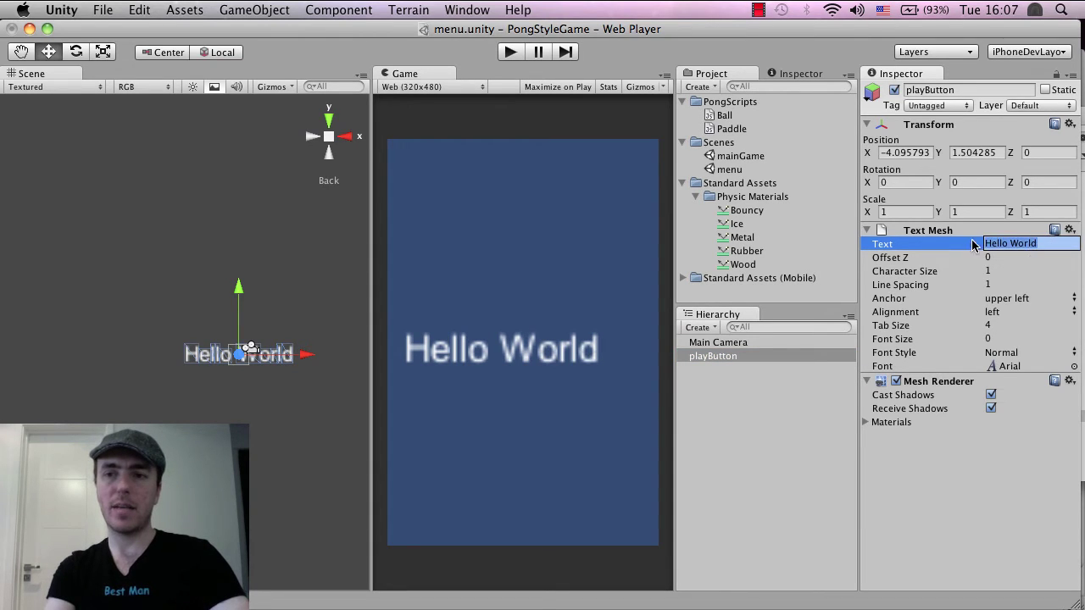
text(play)
key(BackSpace)
key(BackSpace)
key(BackSpace)
key(BackSpace)
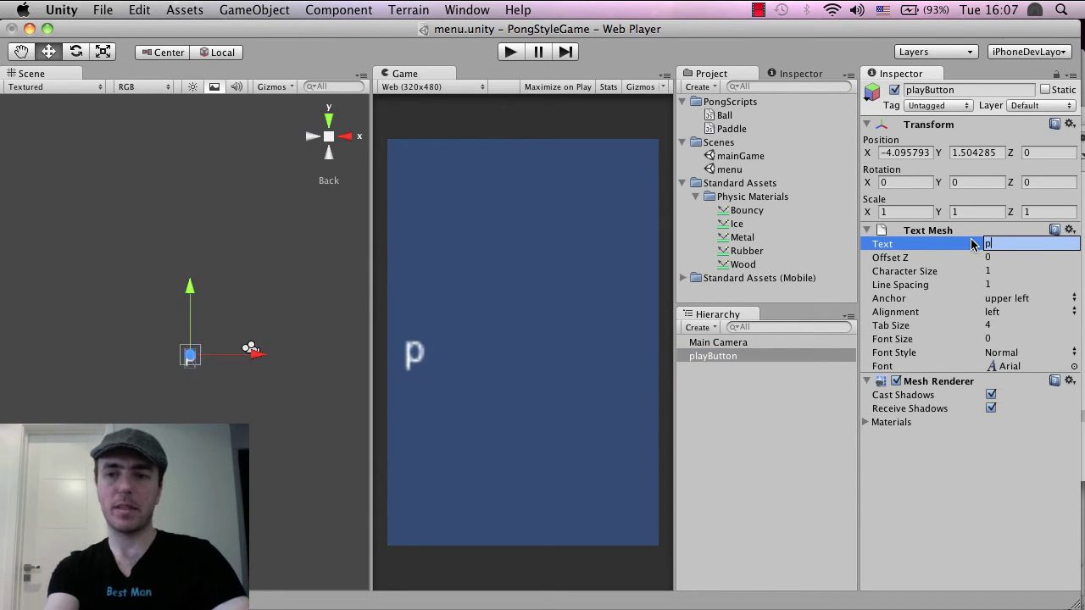
text(Play)
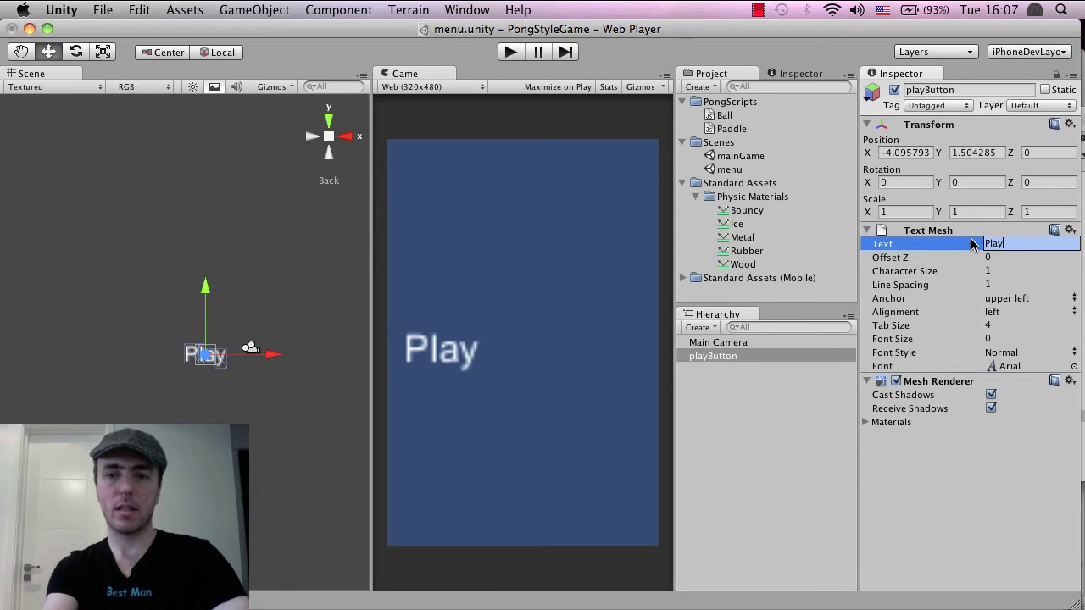
key(Return)
Scale the playButton text uniformly to about 0.53 and centre it horizontally in the game view at X about -0.81.
click(749, 356)
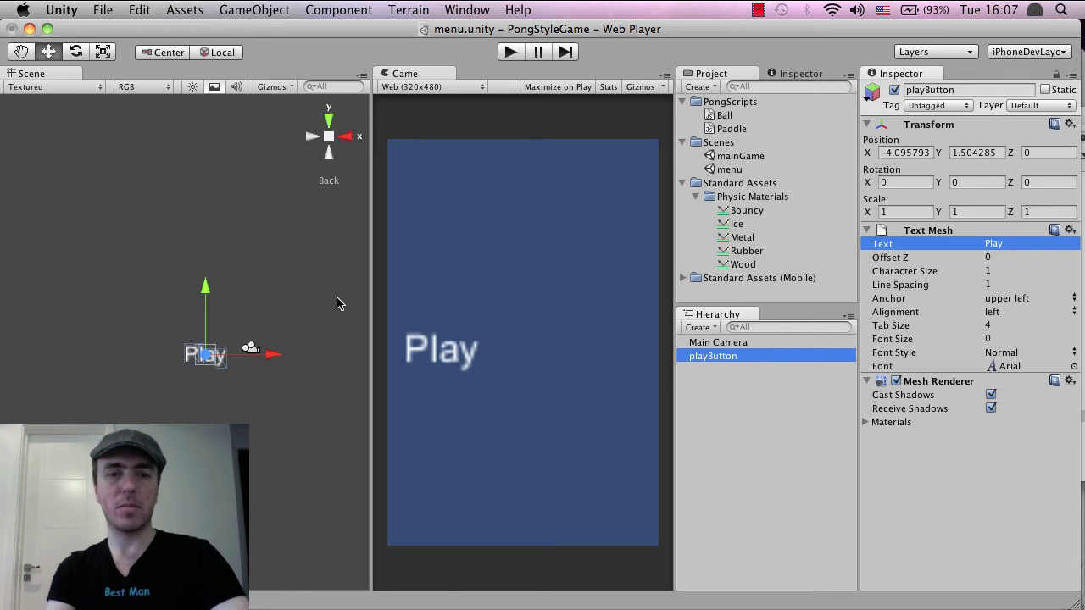
drag(271, 359, 315, 357)
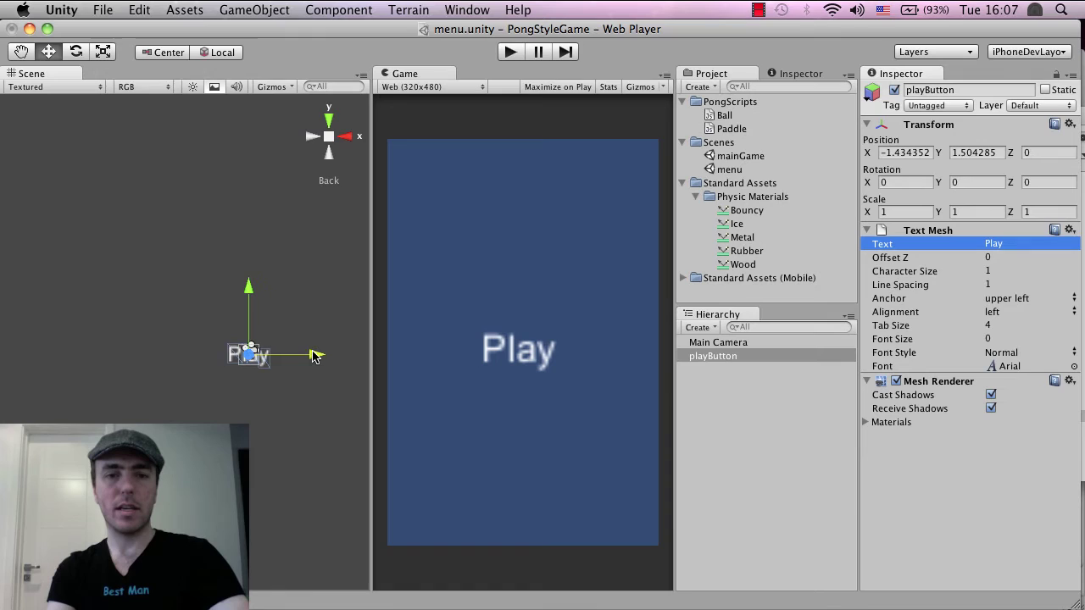
key(e)
key(r)
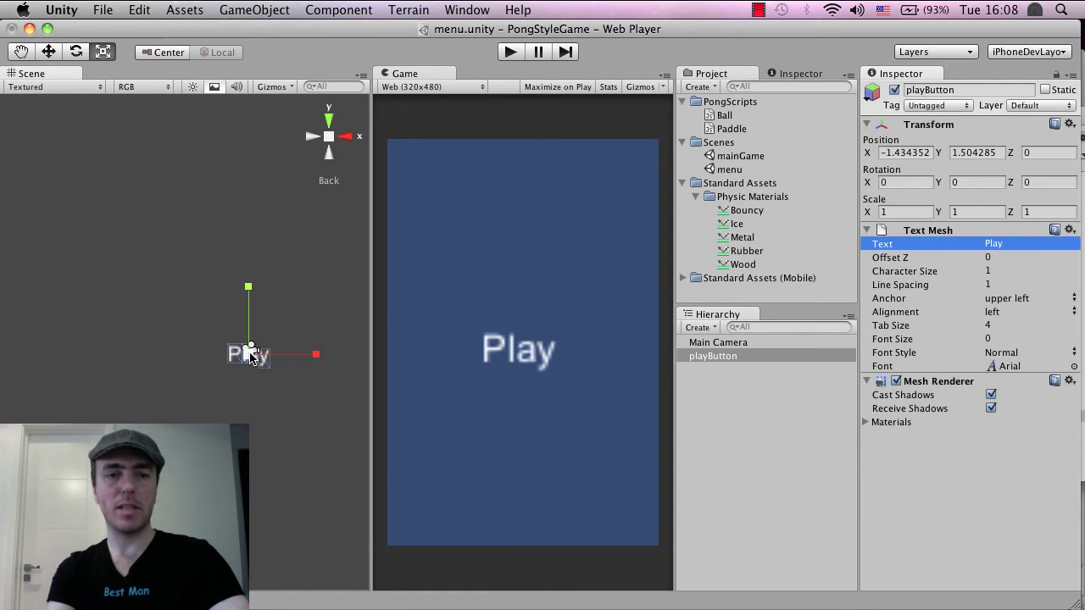
drag(251, 356, 213, 364)
key(w)
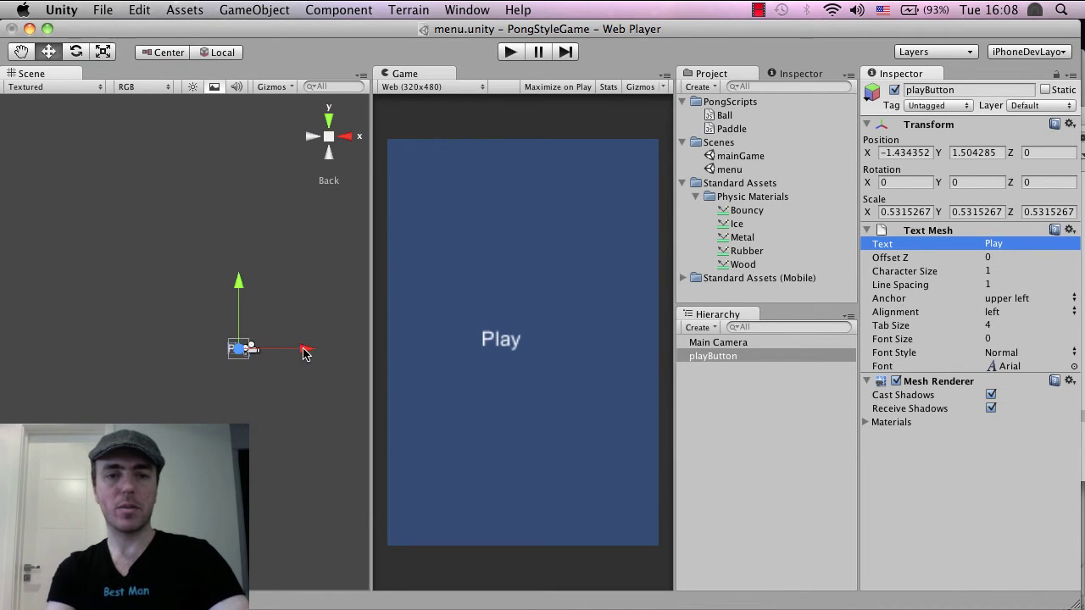
drag(304, 352, 314, 356)
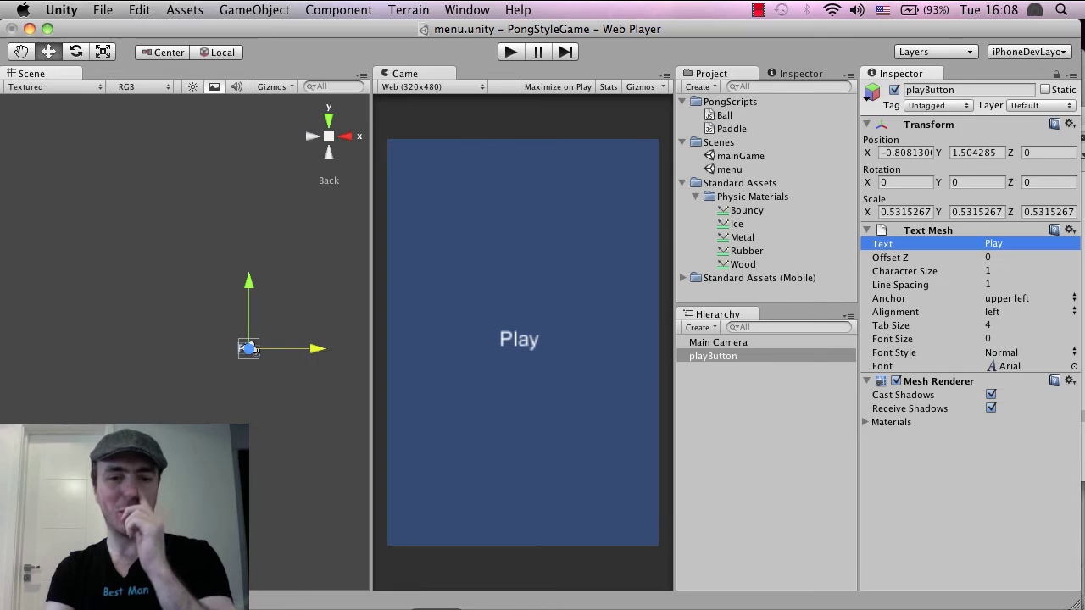
Consult the resize and collider instruction in the TextEdit notes and add a Box Collider to the playButton object in Unity.
key(super+Tab)
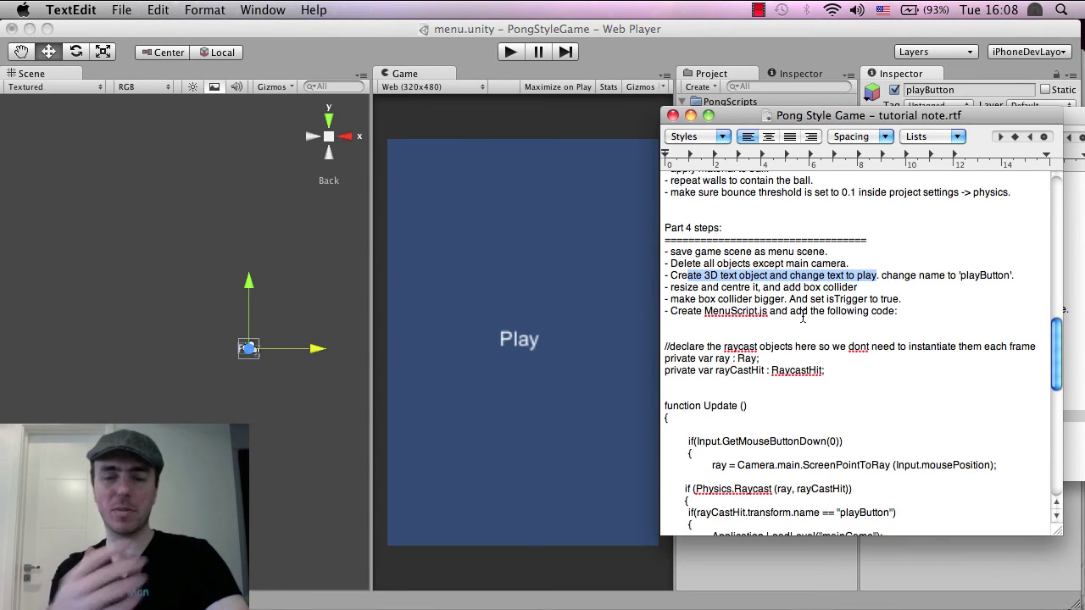
drag(719, 288, 801, 288)
click(481, 71)
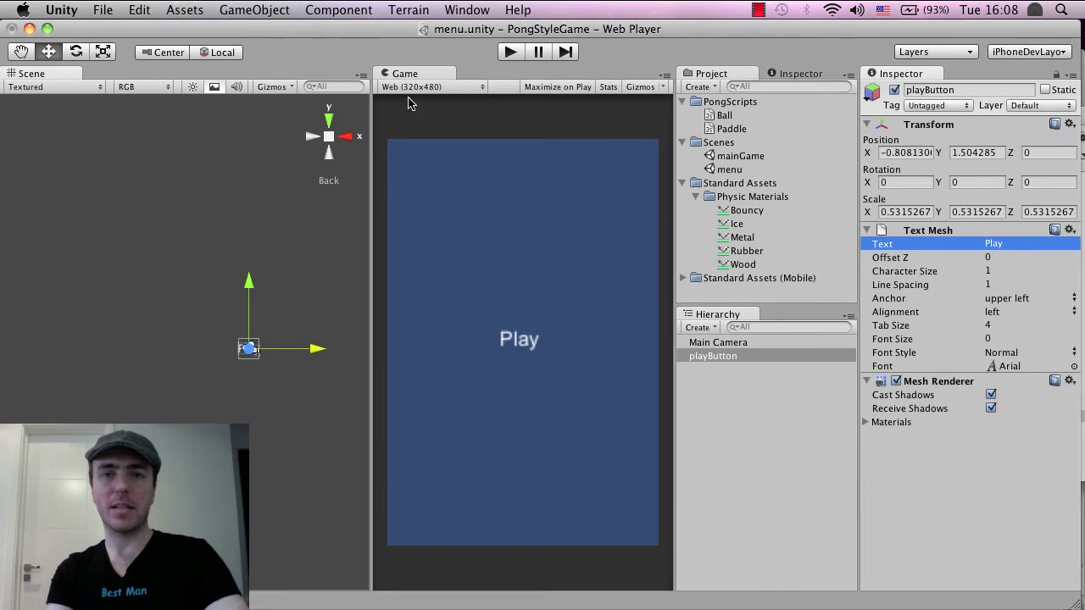
click(346, 7)
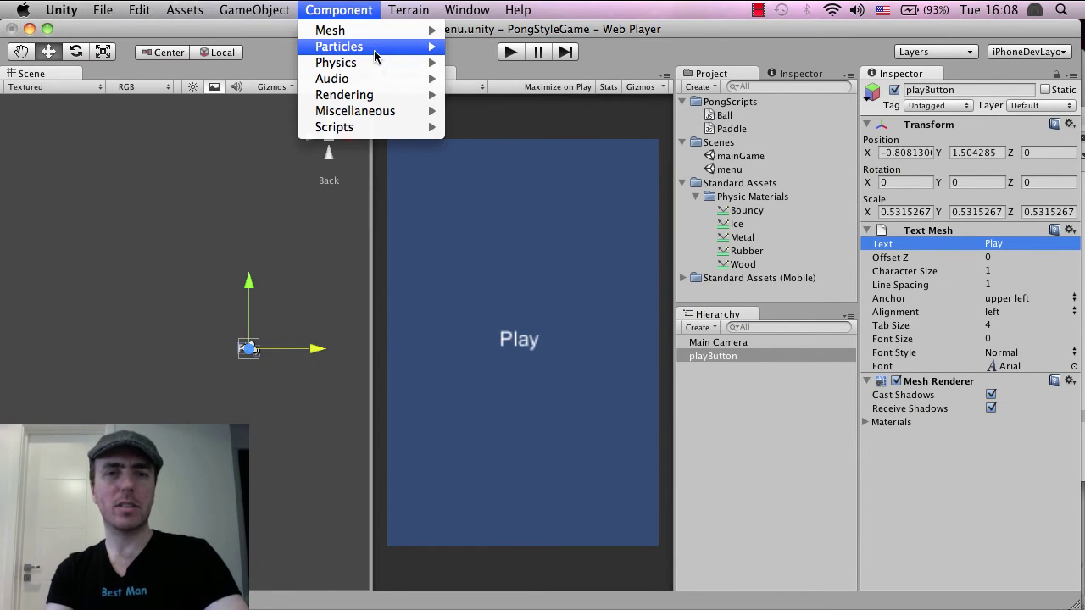
mouse_move(376, 63)
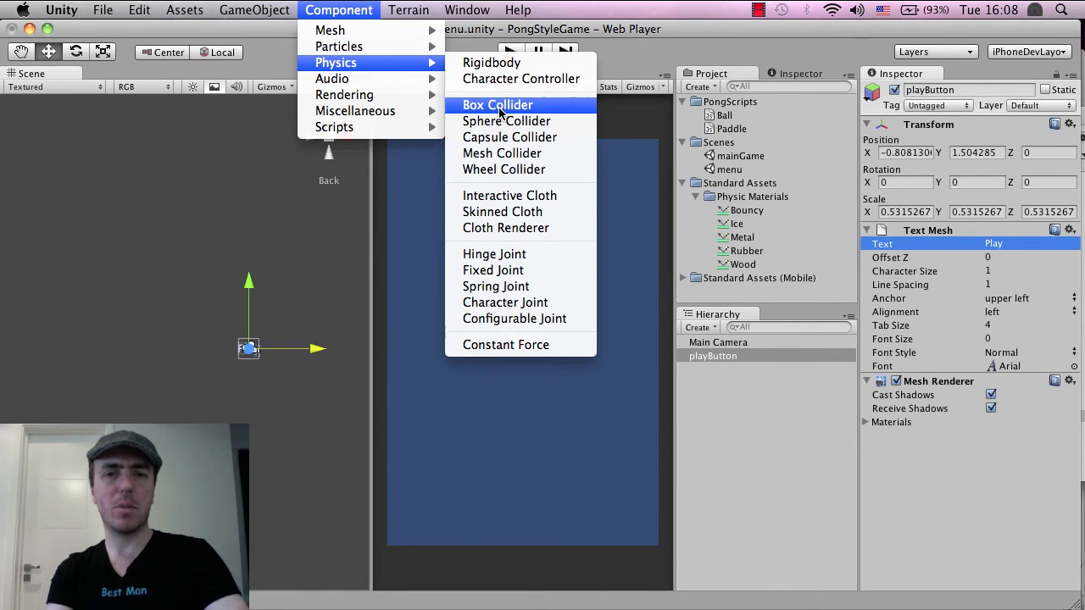
click(500, 105)
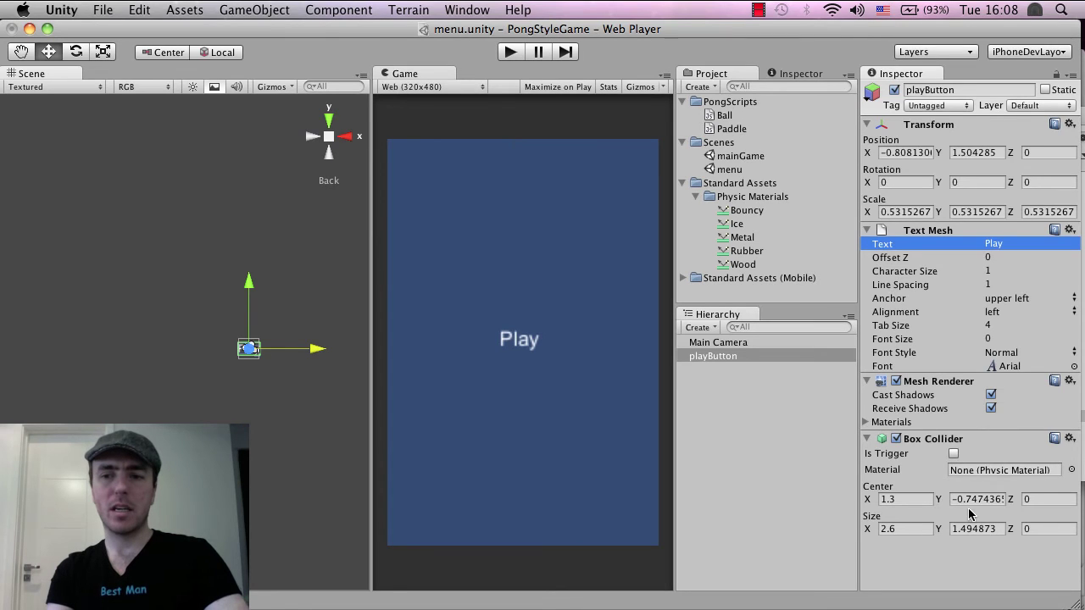
Examine the playButton's box collider around the text in the scene, both from an angle and straight on.
scroll(315, 370, up, 5)
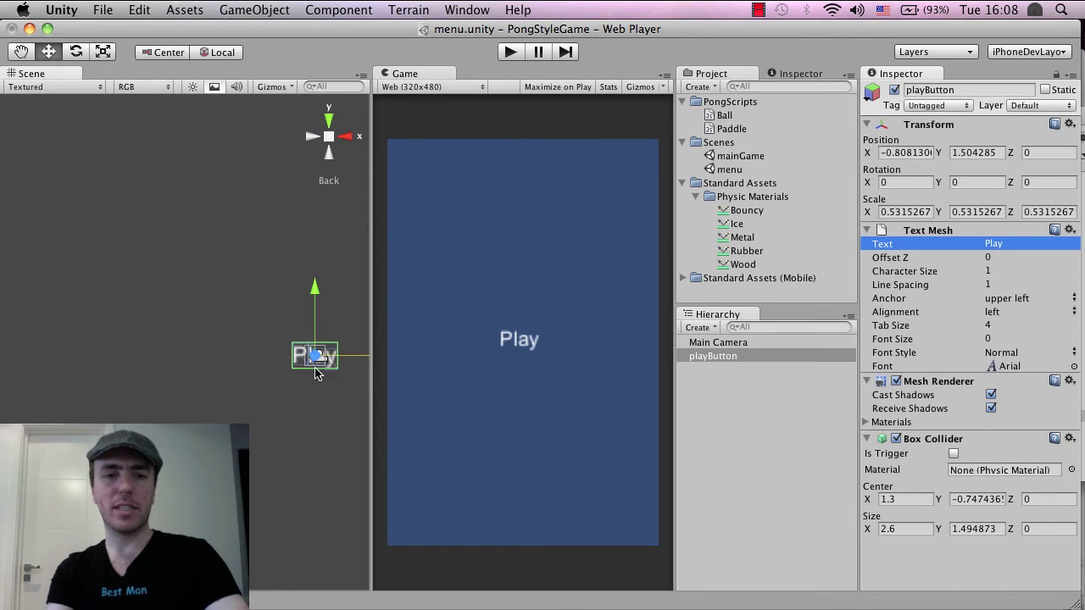
scroll(315, 373, down, 4)
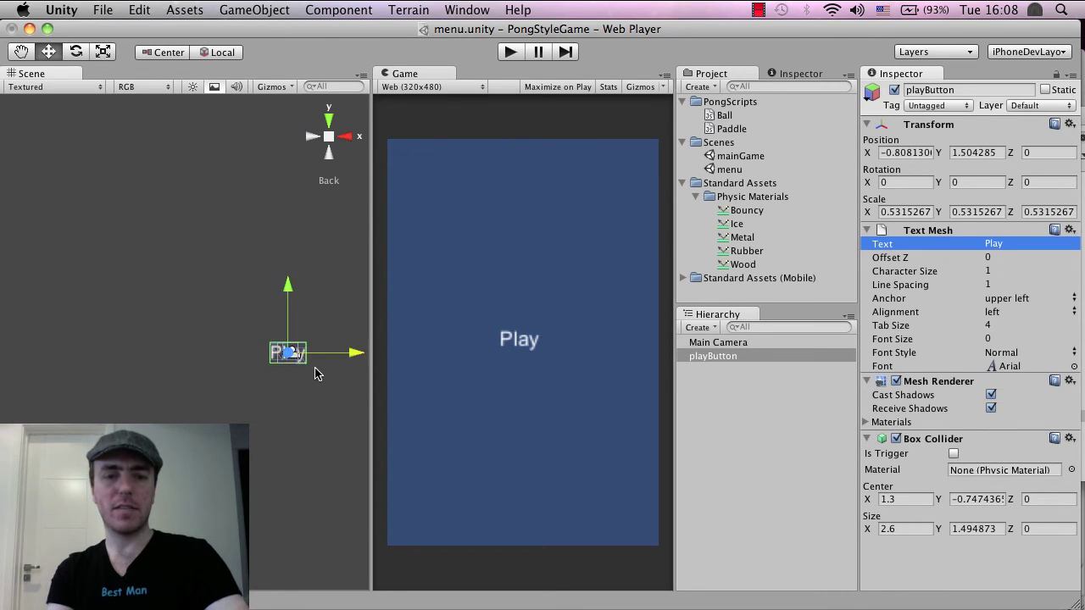
click(690, 367)
click(700, 356)
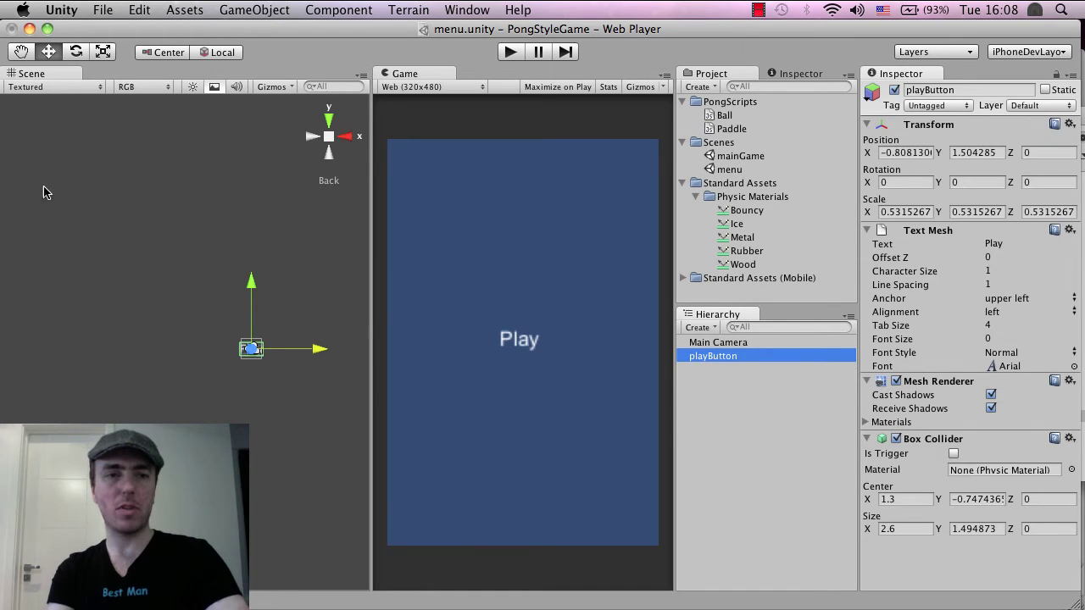
key(f)
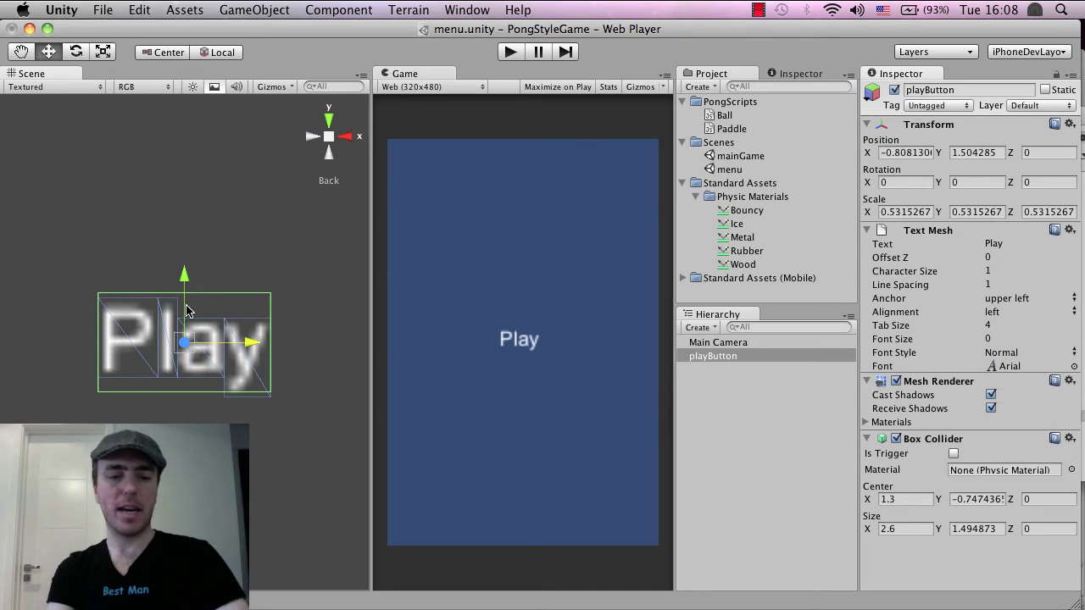
key(alt)
key(alt)
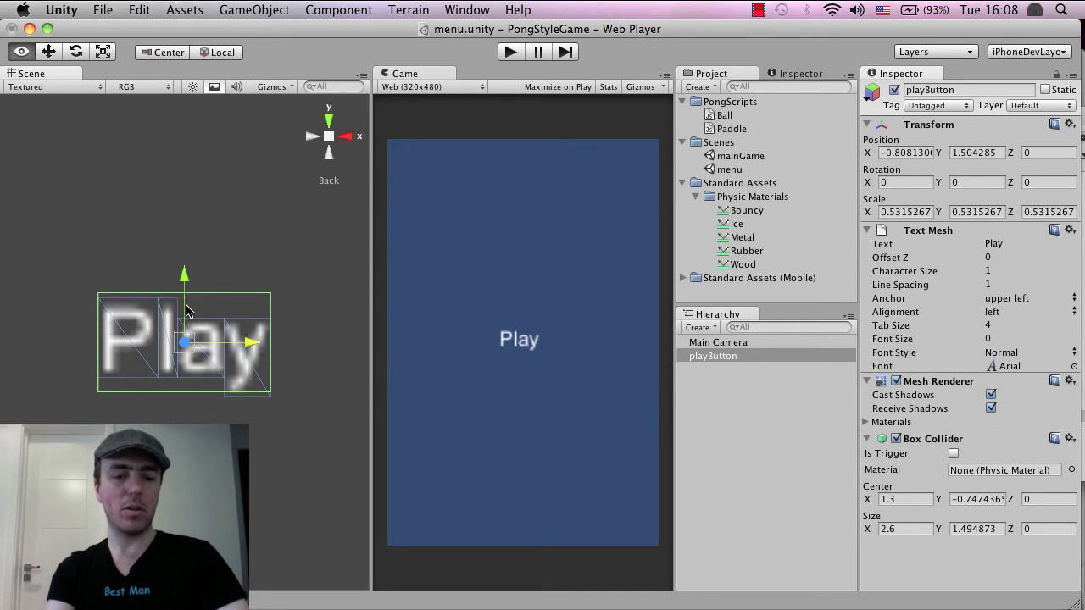
alt+drag(188, 311, 362, 471)
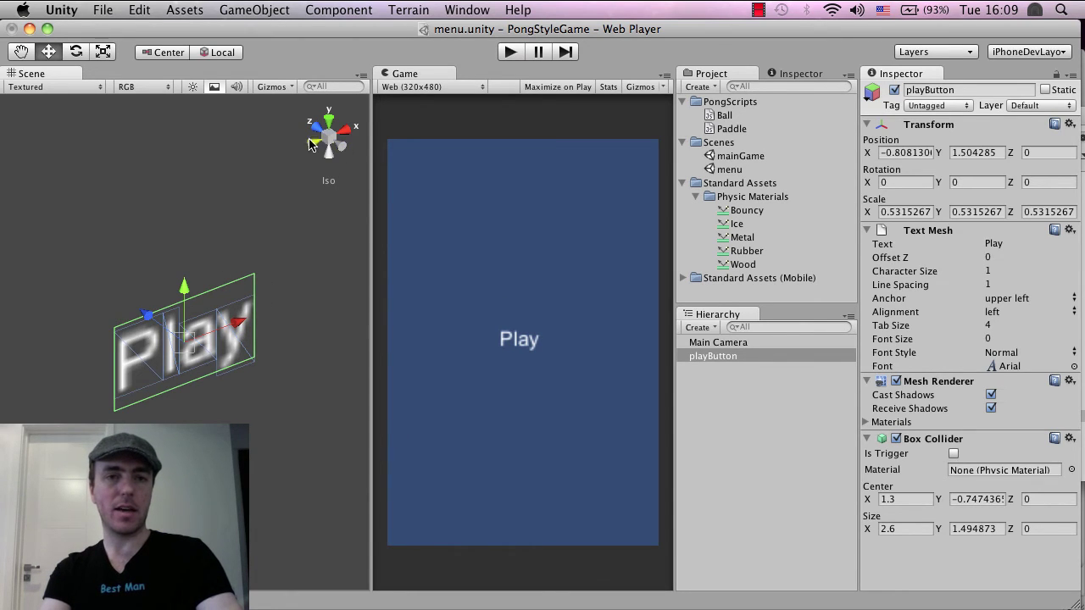
click(343, 151)
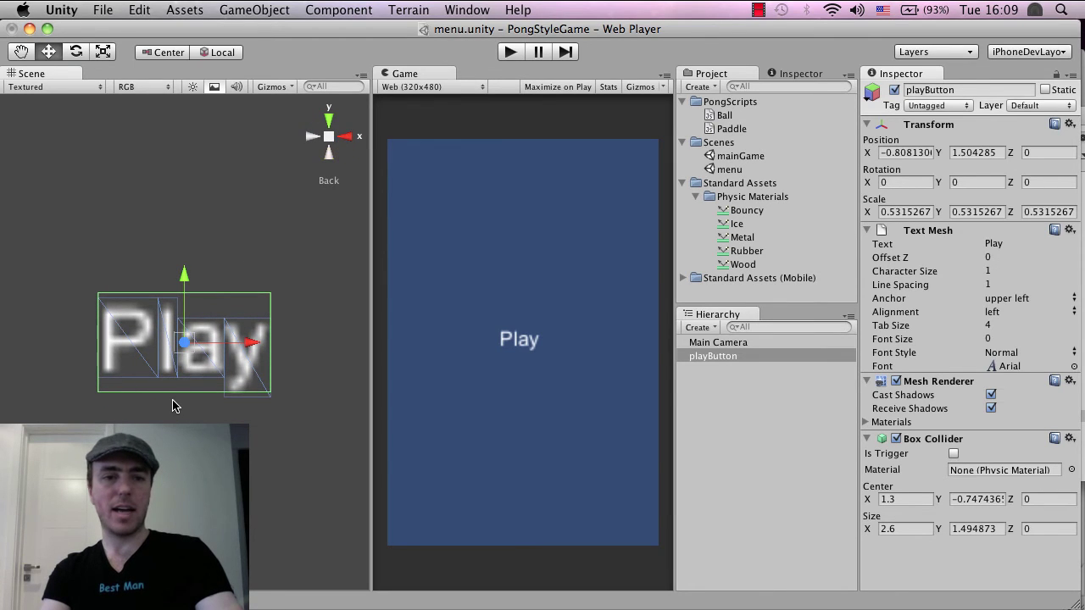
scroll(172, 406, down, 5)
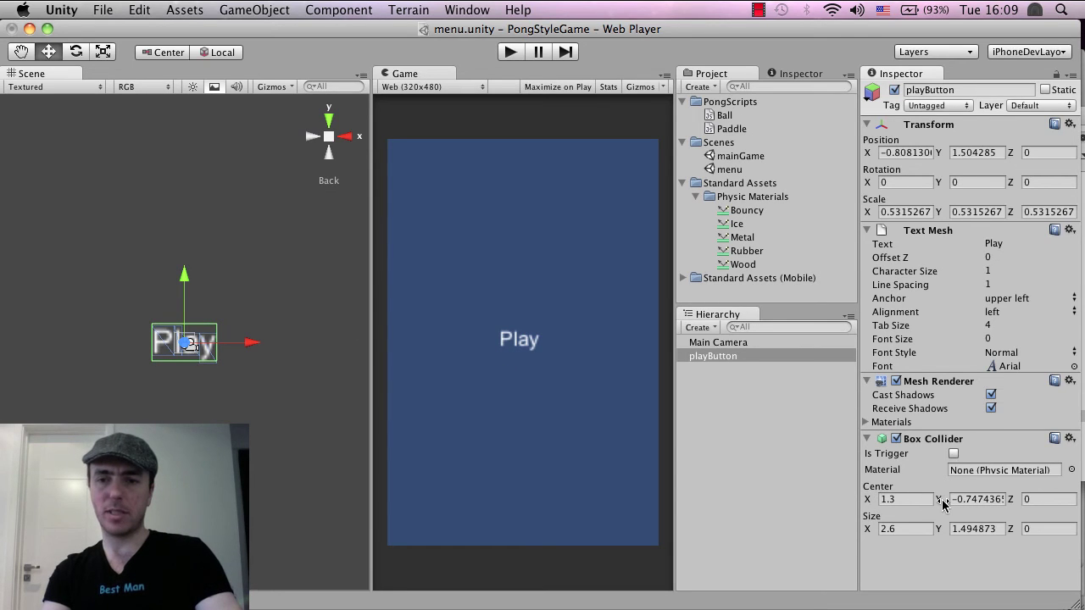
click(861, 499)
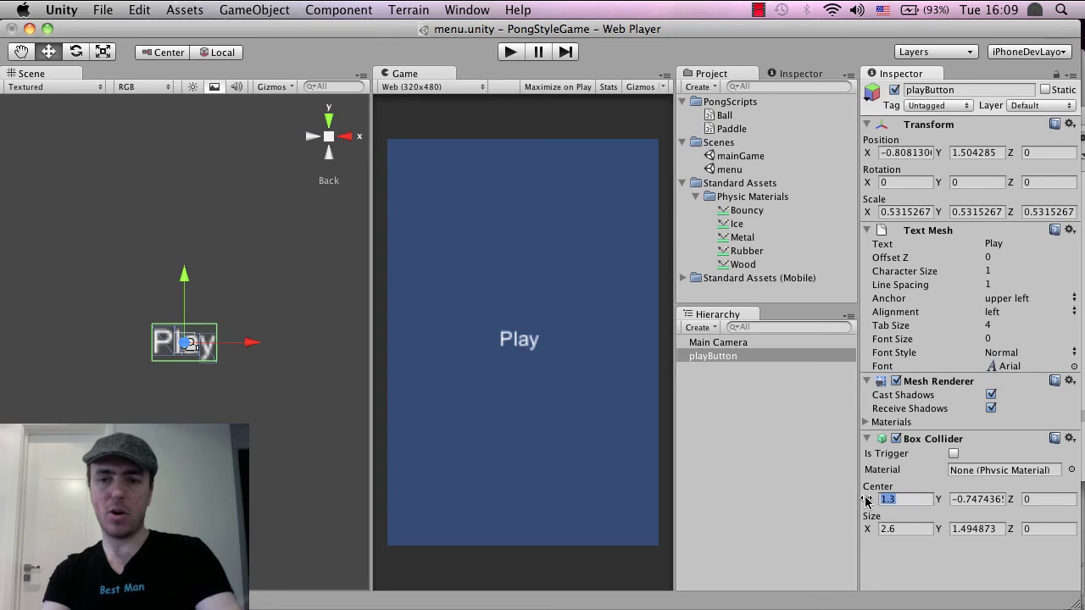
drag(866, 500, 900, 497)
key(Escape)
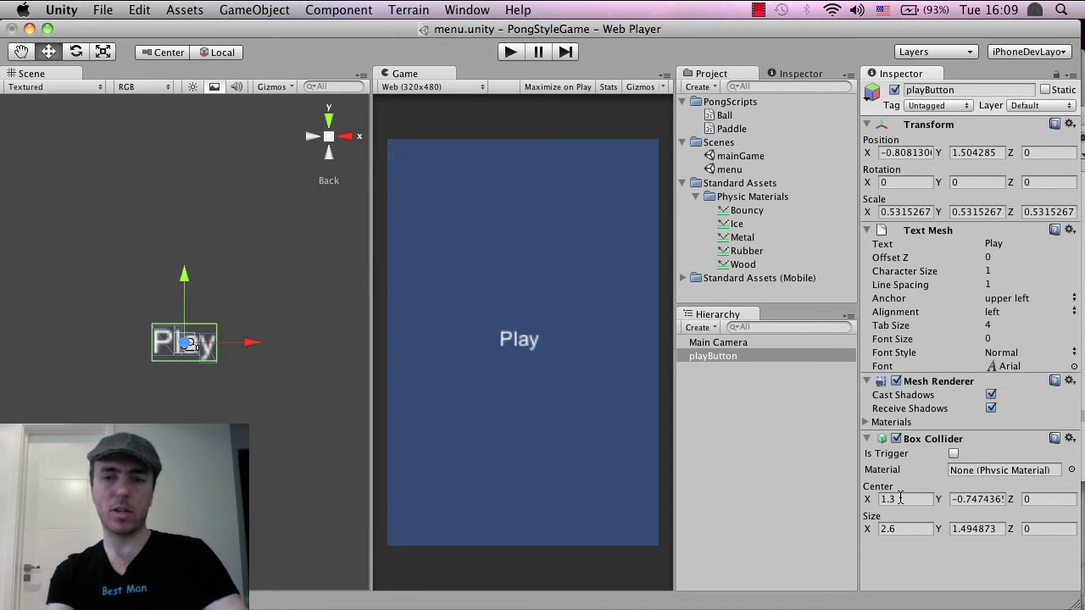
Enlarge the playButton's box collider to about 4.93 in X and 3.62 in Y, and set it as a trigger.
click(870, 531)
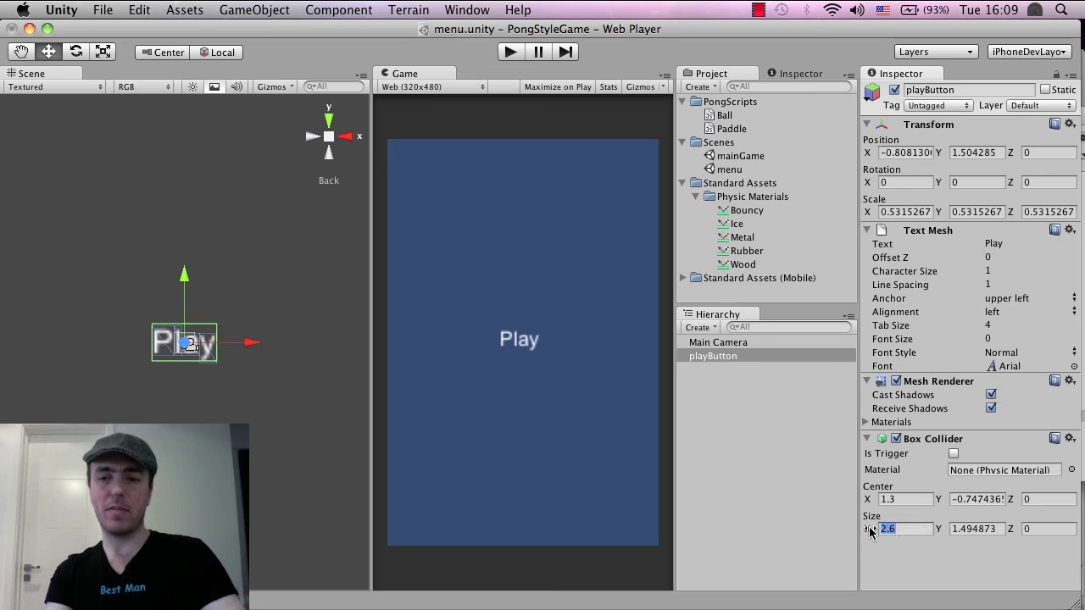
drag(869, 531, 983, 530)
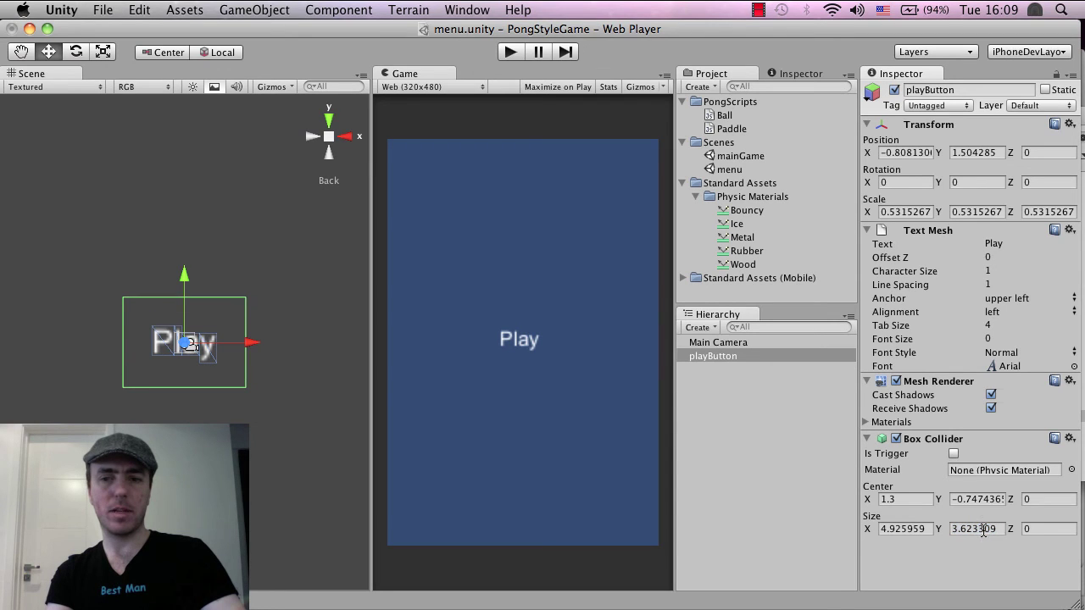
click(953, 455)
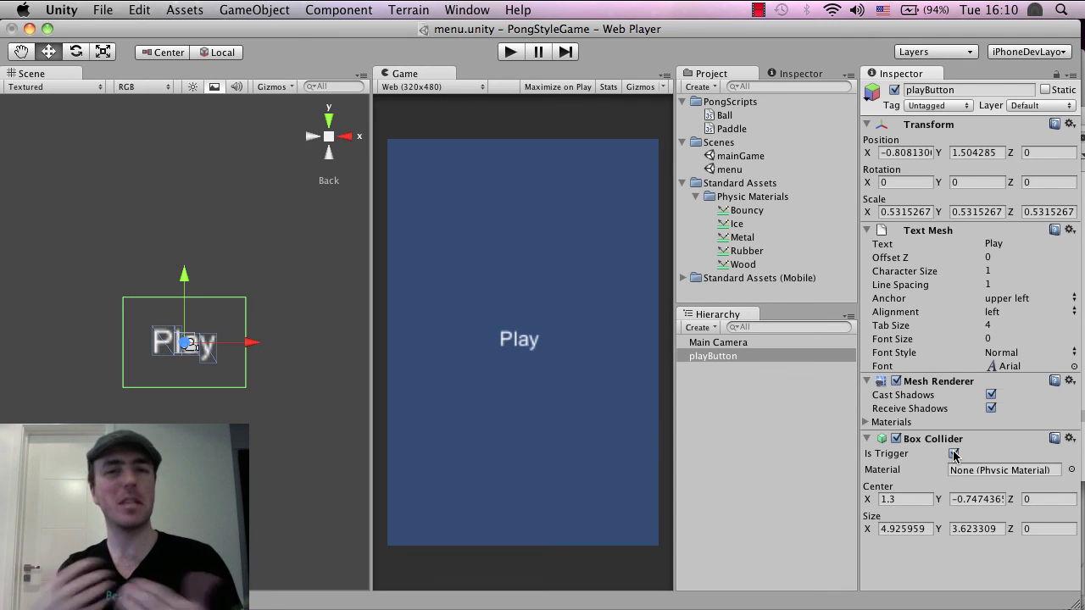
click(954, 455)
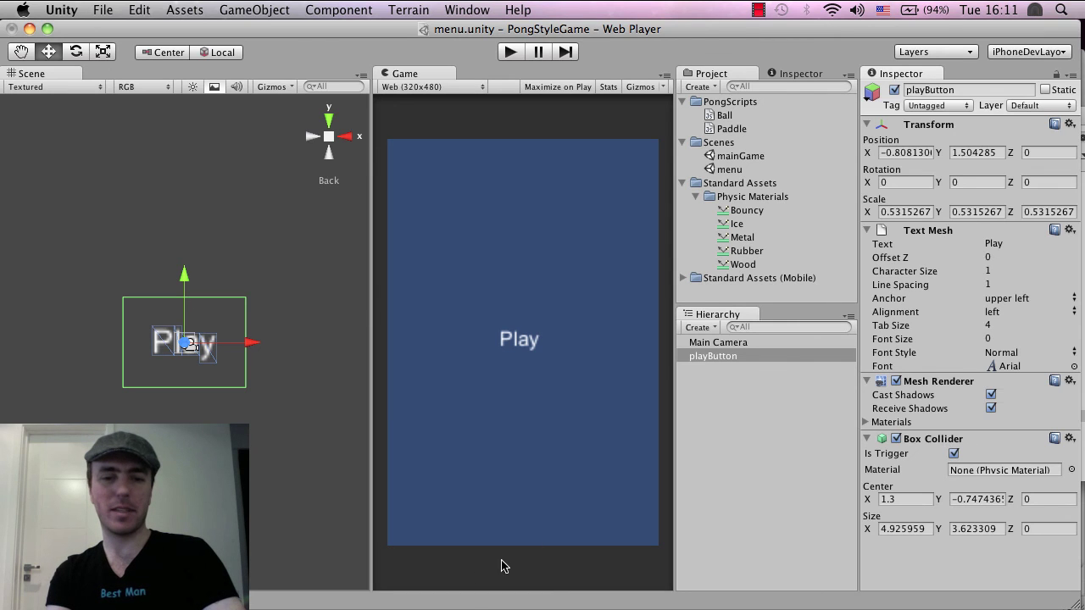
Consult the menu script instruction in the TextEdit notes and create a JavaScript file named MenuScene in Unity's PongScripts folder.
click(423, 605)
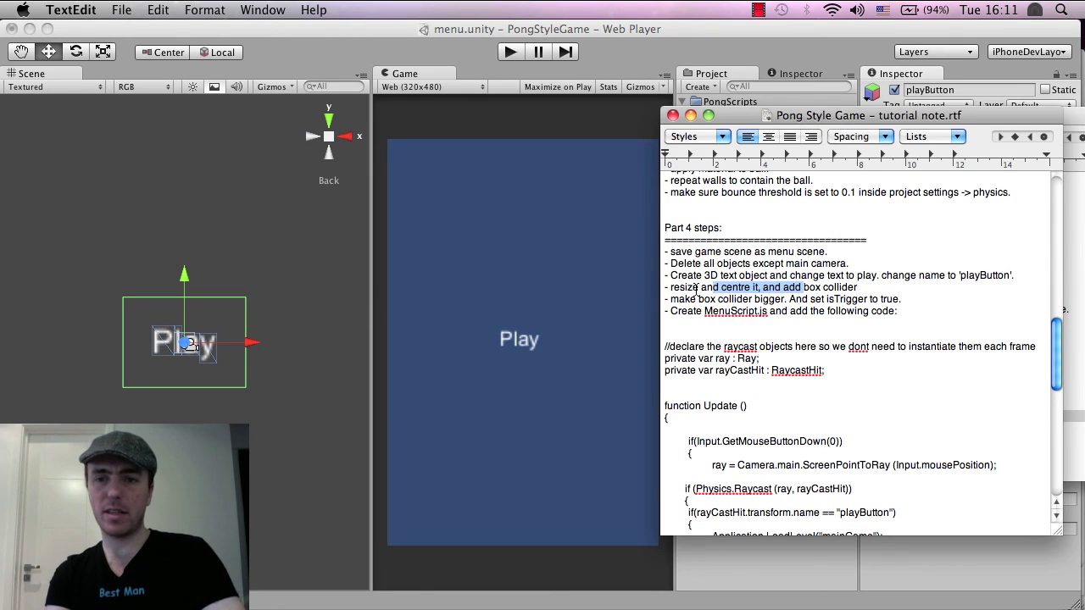
mouse_move(697, 300)
mouse_down()
mouse_move(865, 303)
mouse_move(710, 302)
mouse_up()
click(887, 311)
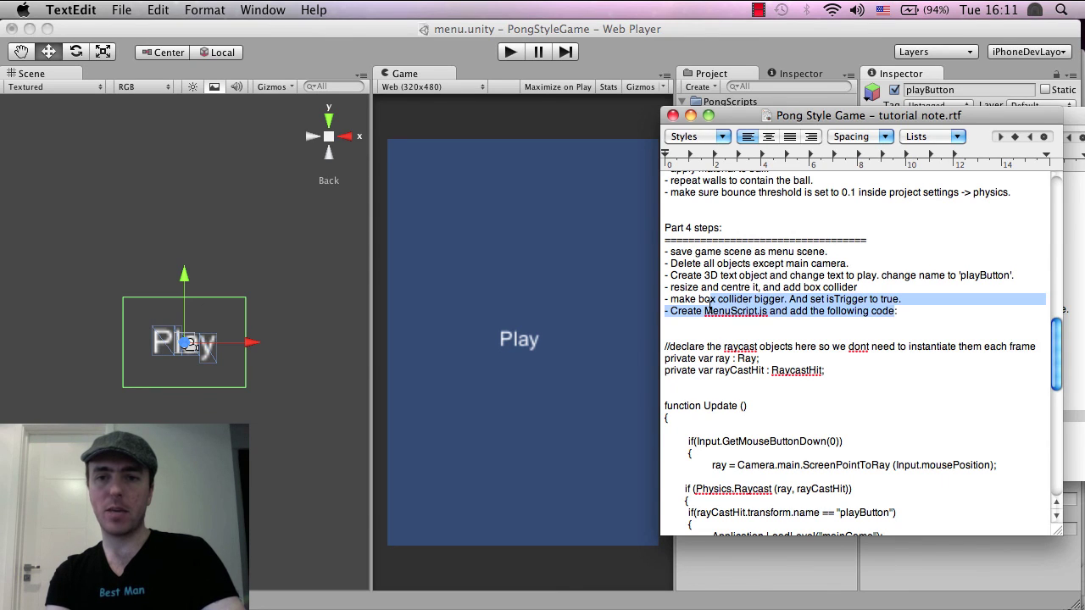
click(708, 311)
click(682, 72)
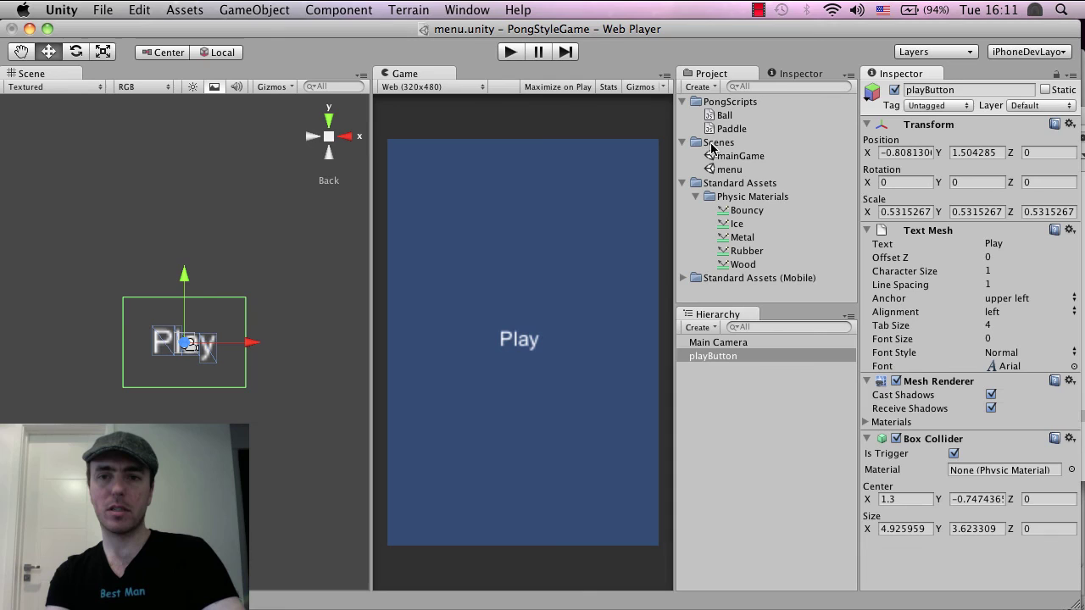
click(718, 103)
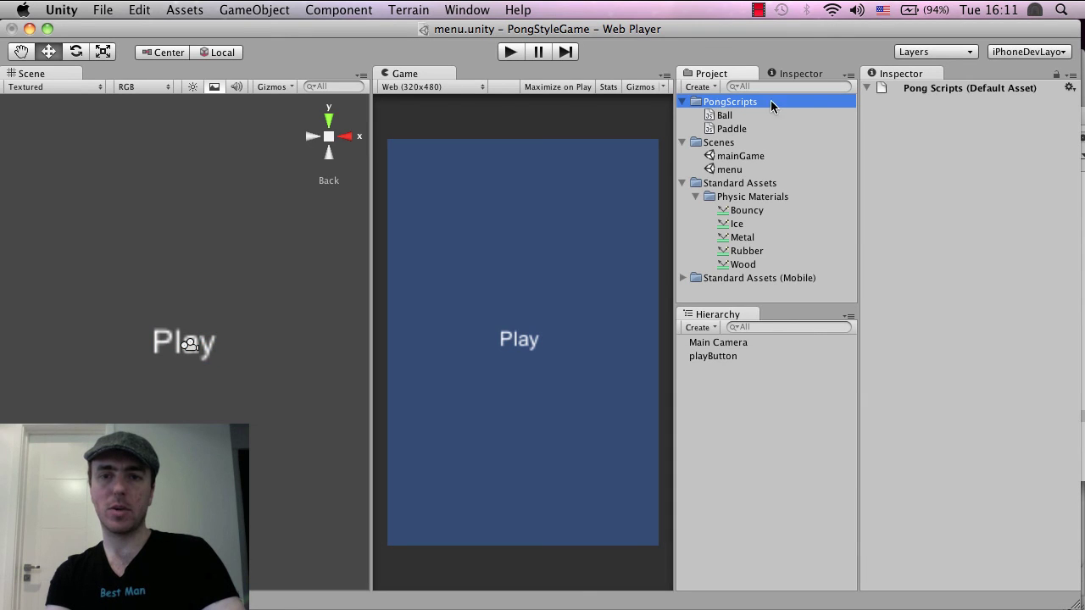
right_click(722, 104)
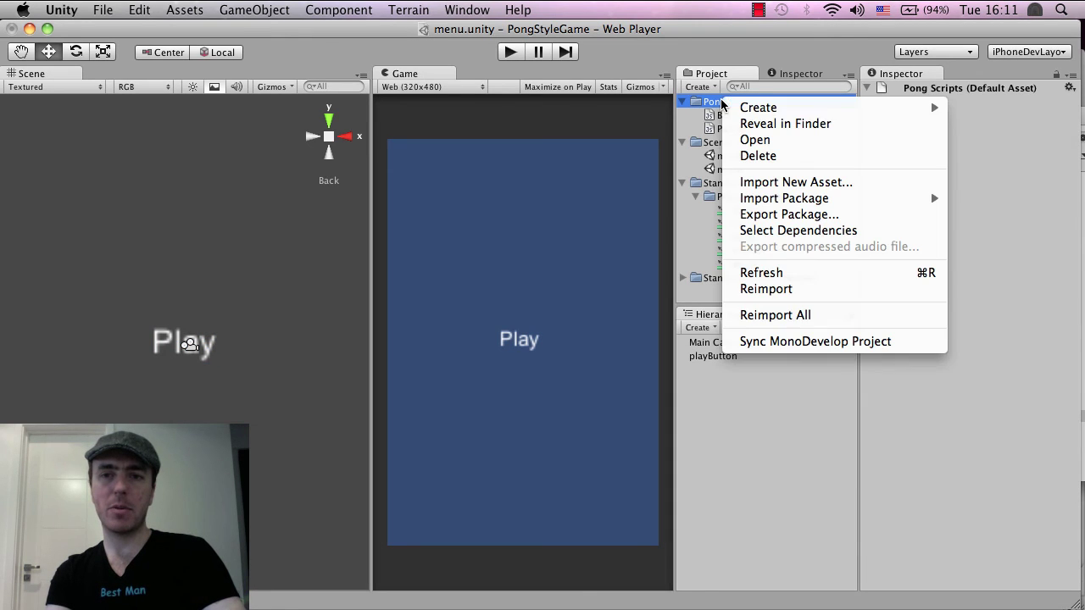
mouse_move(756, 107)
click(1011, 136)
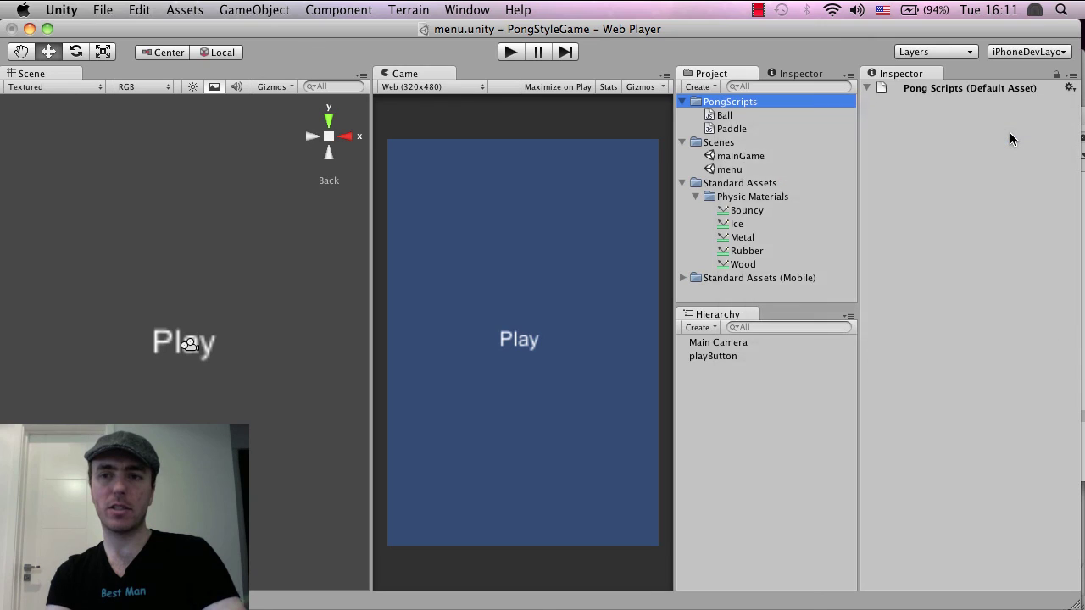
text(MenuScene)
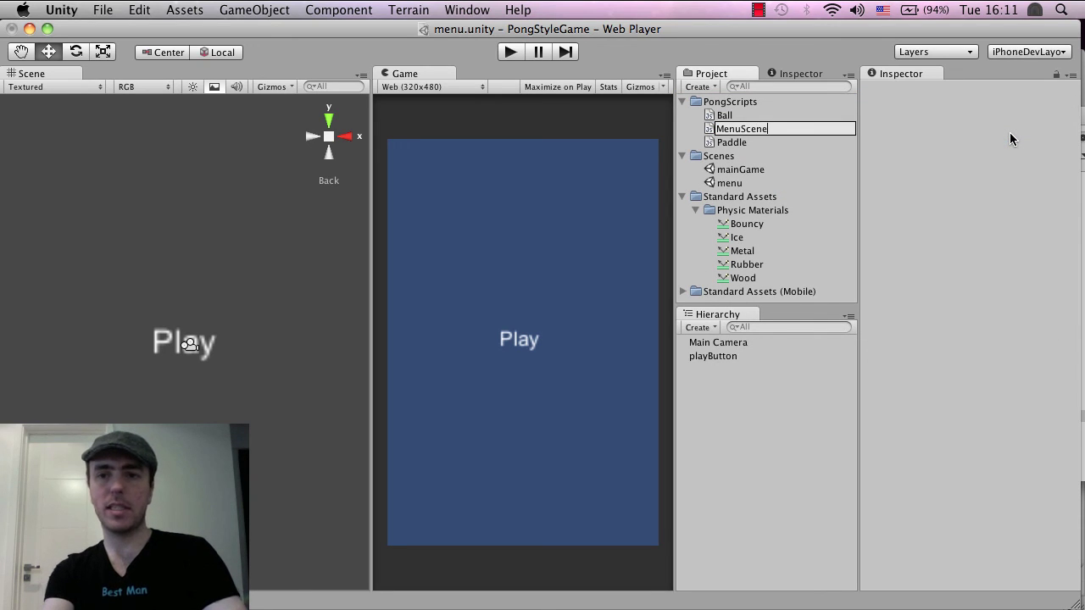
key(Return)
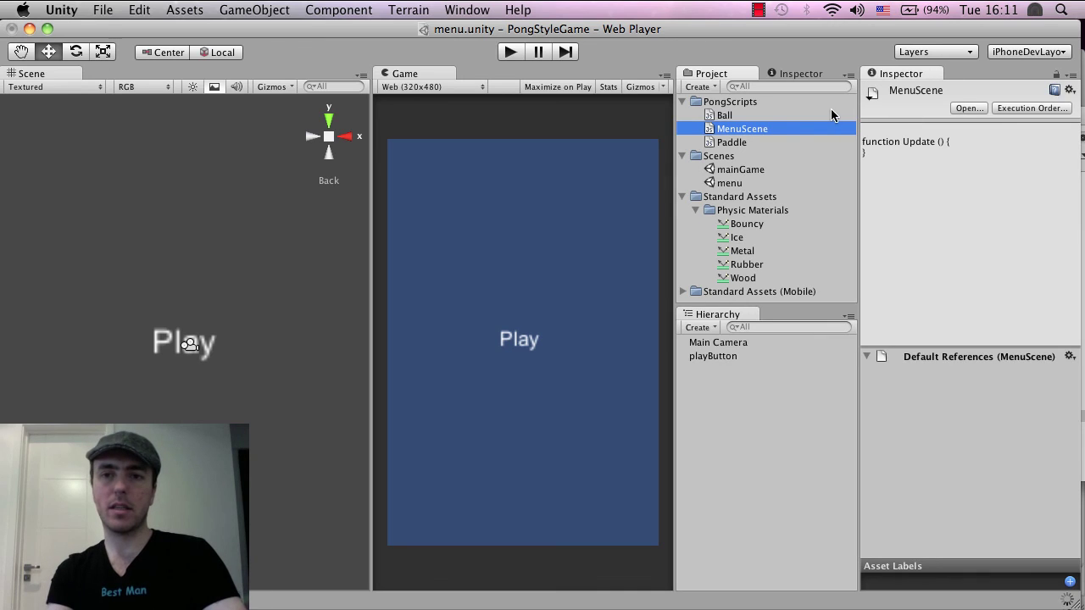
Open the MenuScene script in MonoDevelop and copy the raycast menu code, including the Update function, from the TextEdit notes.
double_click(769, 123)
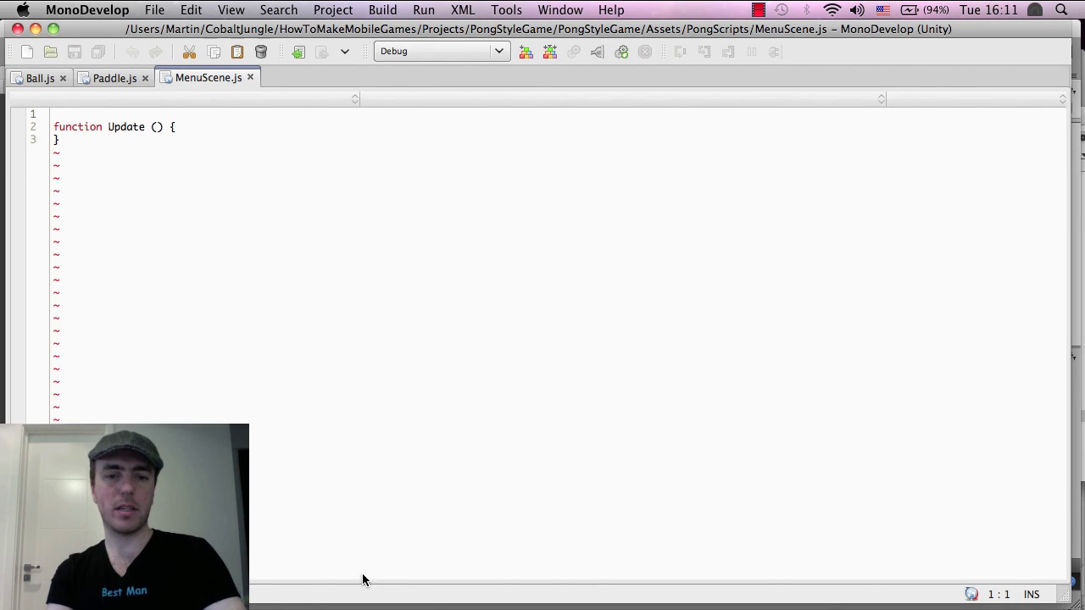
click(365, 595)
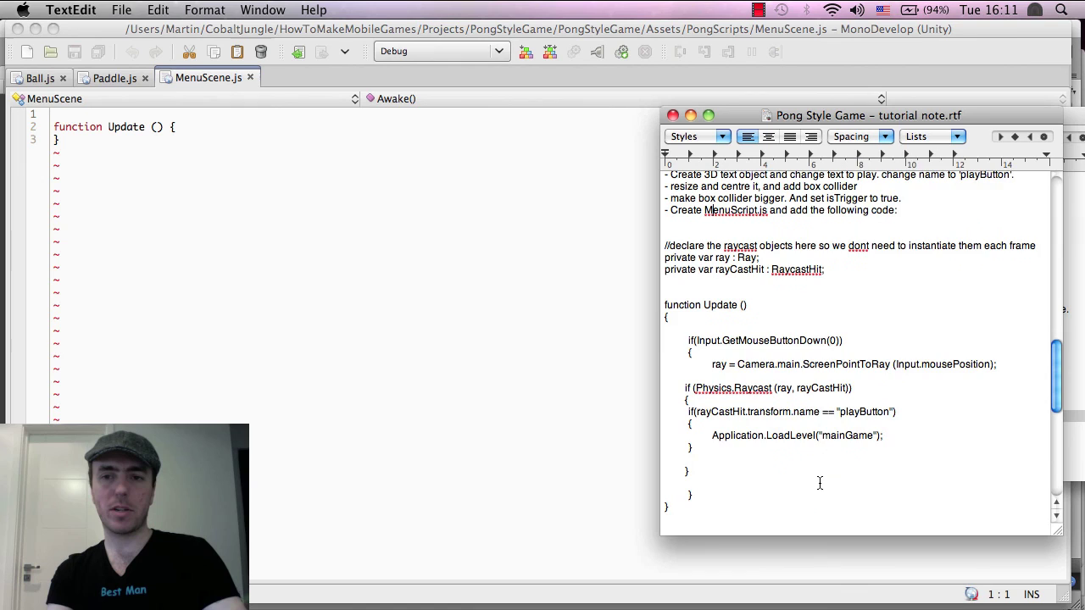
scroll(819, 484, up, 3)
scroll(820, 483, down, 5)
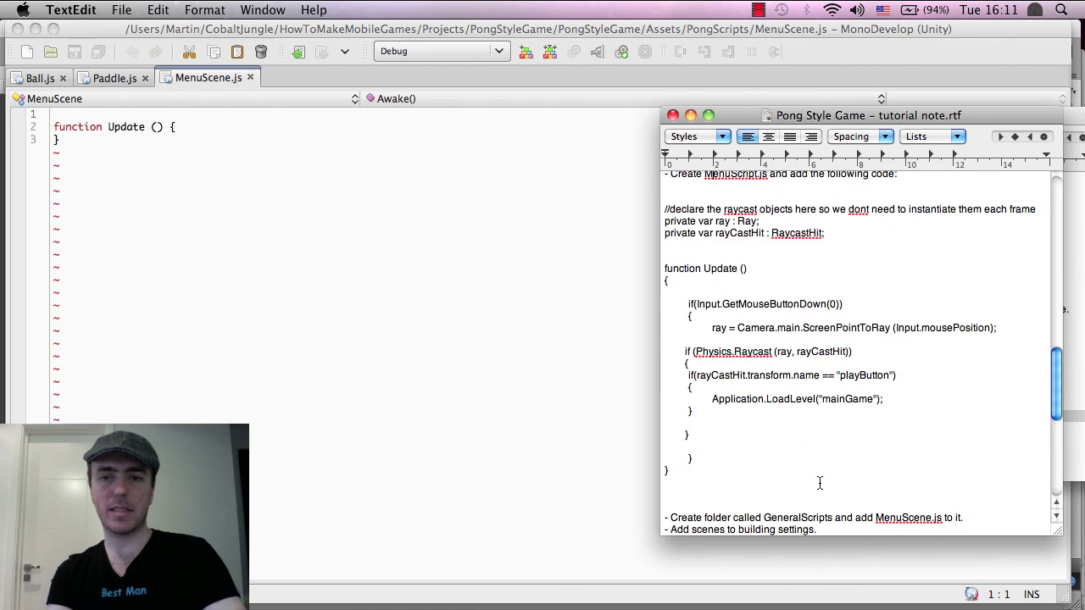
drag(692, 472, 656, 212)
key(super+c)
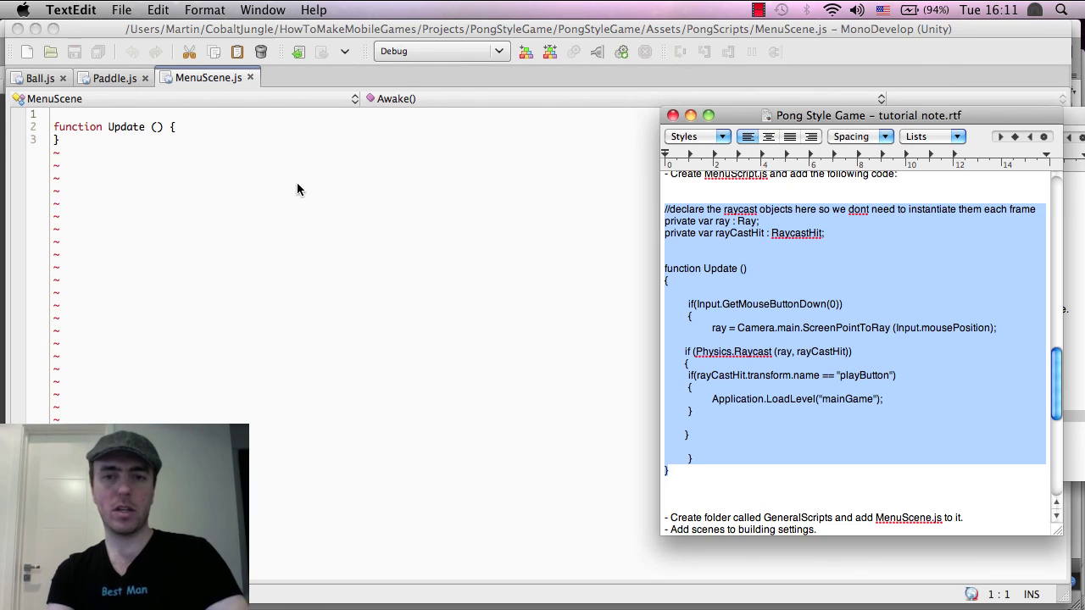
Replace the entire default code of MenuScene.js in MonoDevelop with the copied raycast code.
click(213, 243)
click(219, 244)
key(super+a)
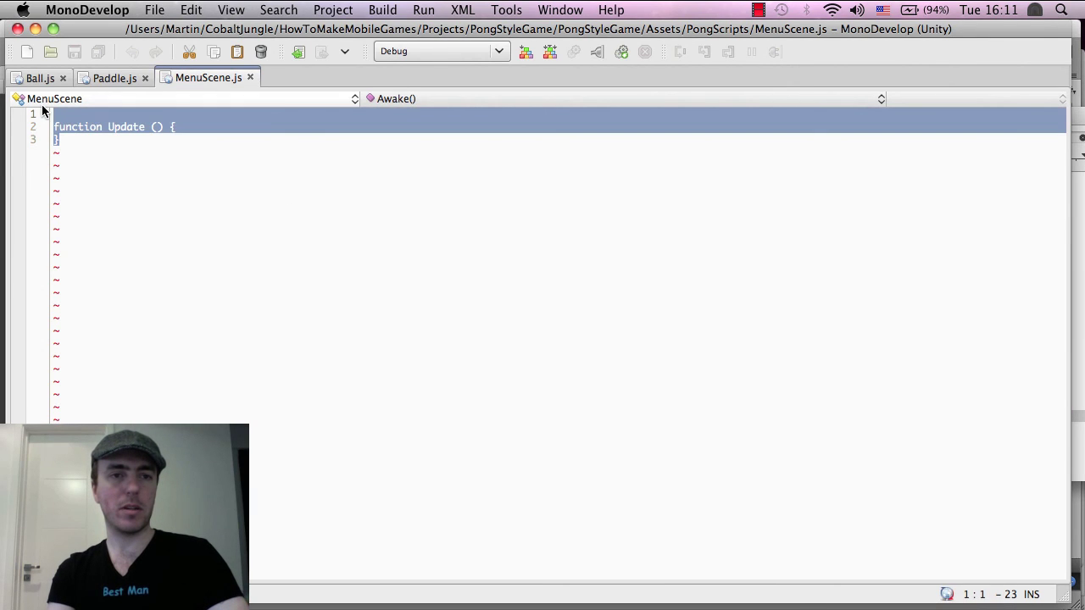
key(BackSpace)
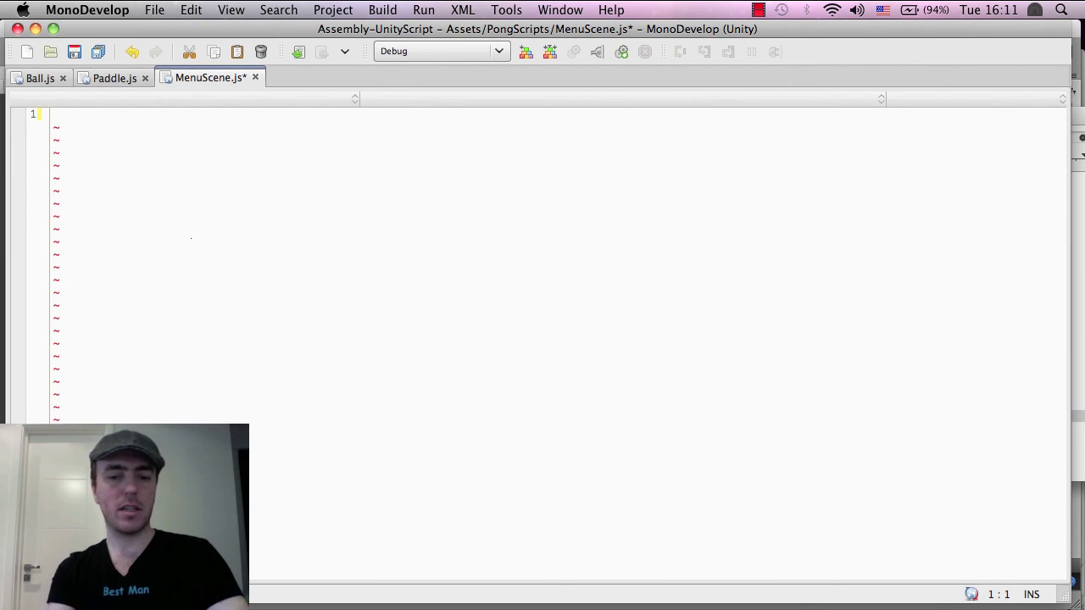
key(super+v)
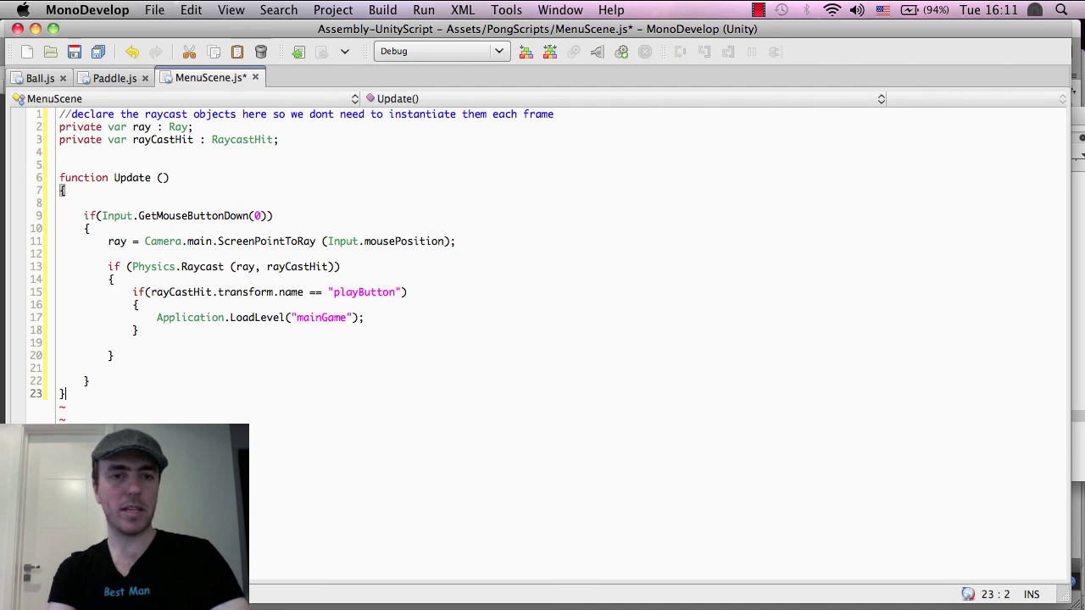